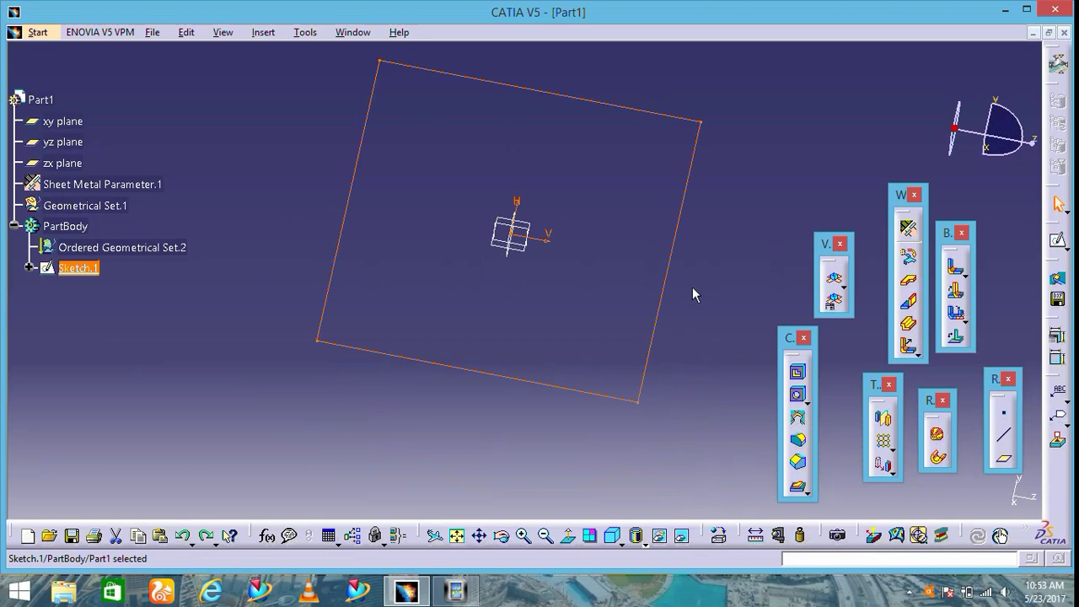
- On the yz plane, sketch a large circle centred on the origin as Sketch.1
left_click(1056, 239)
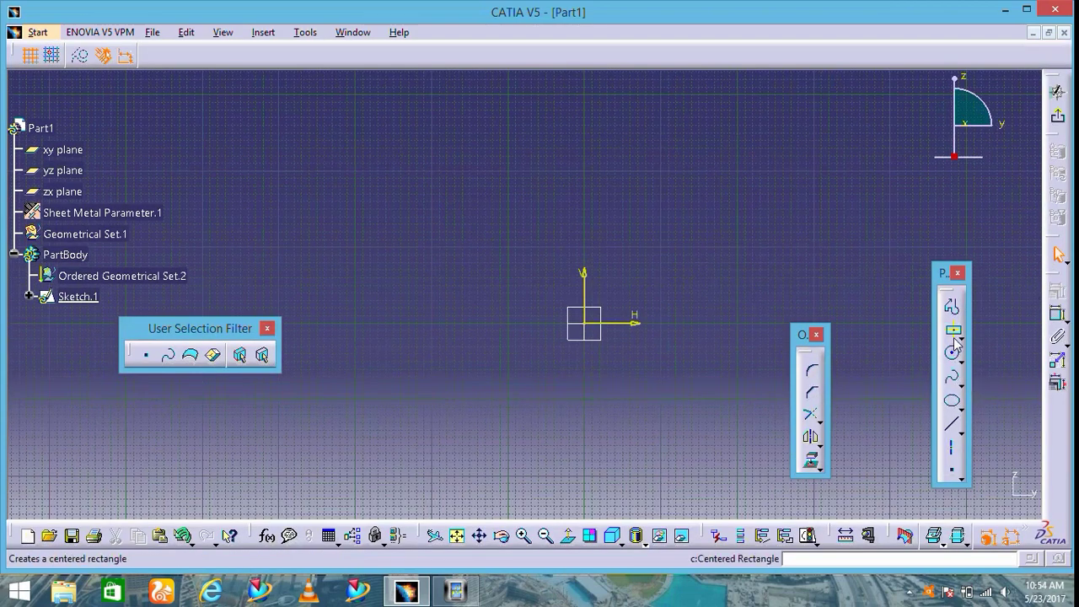
left_click(952, 353)
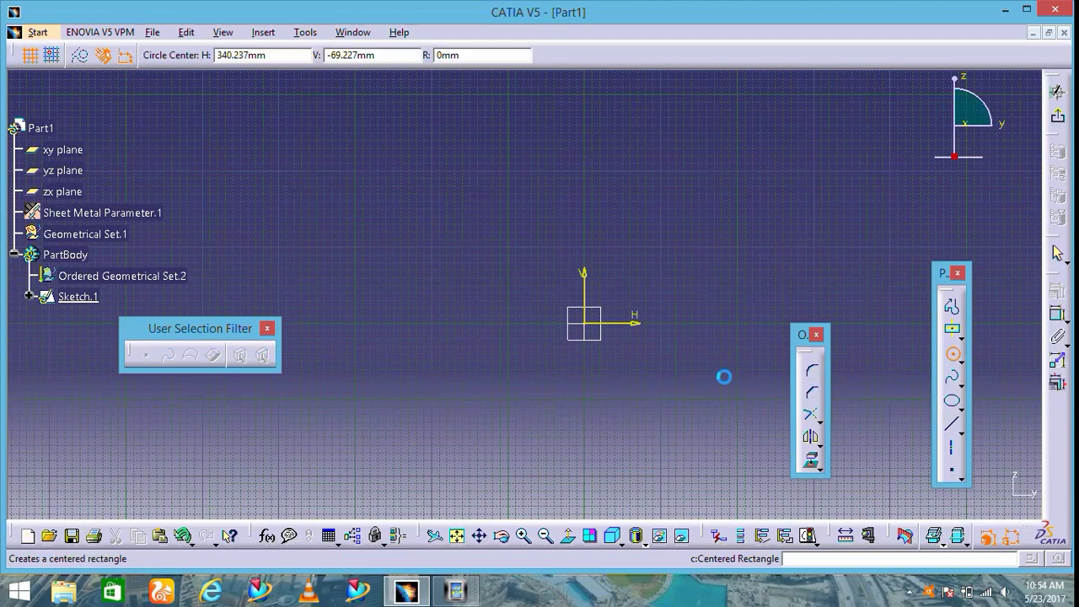
left_click(581, 323)
left_click(677, 498)
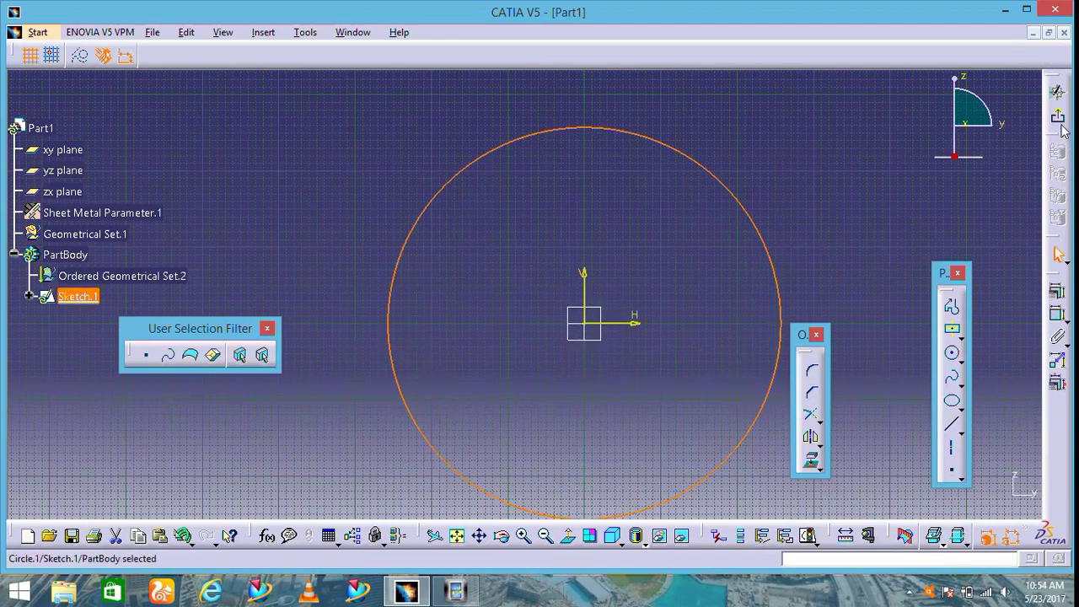
left_click(1060, 246)
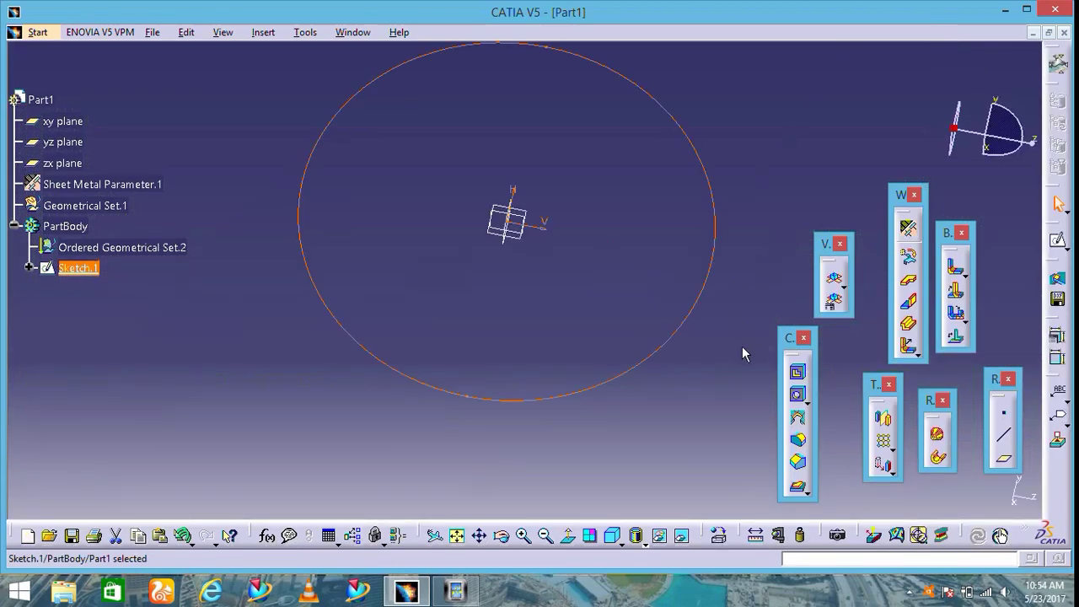
- Build the flat circular sheet-metal wall Wall.1 from Sketch.1 and orbit to view the disc
left_click(907, 279)
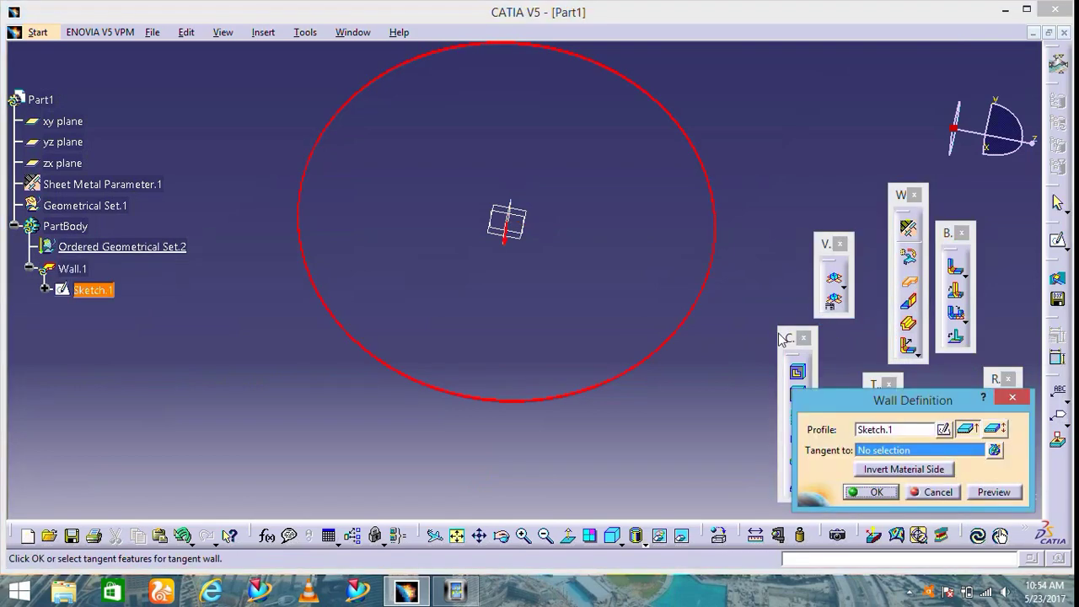
left_click(872, 491)
mouse_move(548, 193)
middle_mouse_down()
mouse_move(489, 224)
mouse_move(379, 356)
mouse_move(399, 363)
middle_mouse_up()
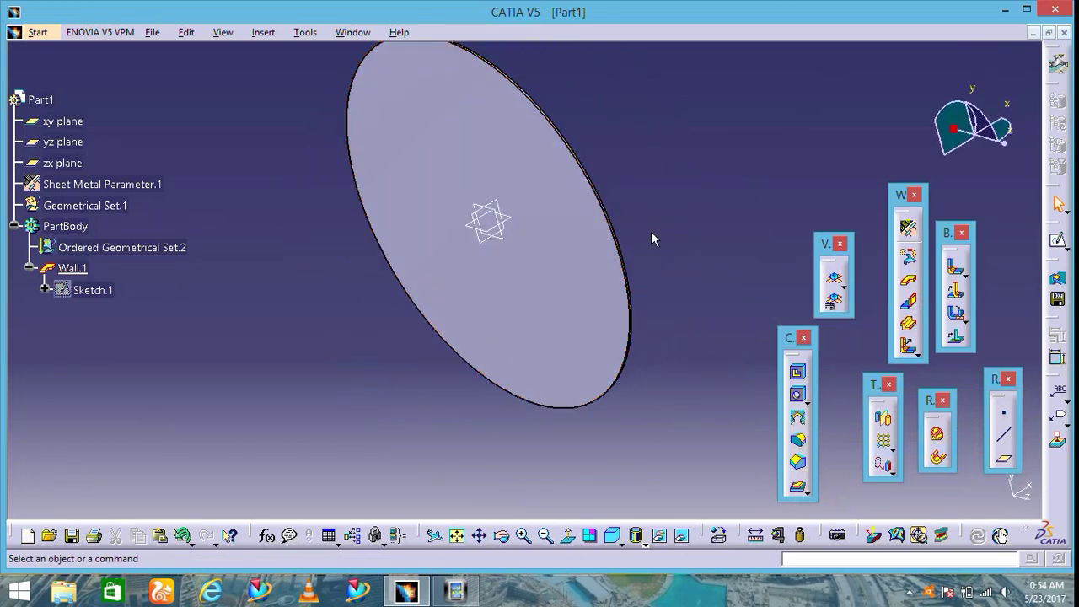
mouse_move(662, 212)
middle_mouse_down()
mouse_move(676, 189)
mouse_move(592, 294)
middle_mouse_up()
- On Wall.1's face, sketch a small centred-rectangle slot near the disc's top edge as Sketch.2
left_click(602, 314)
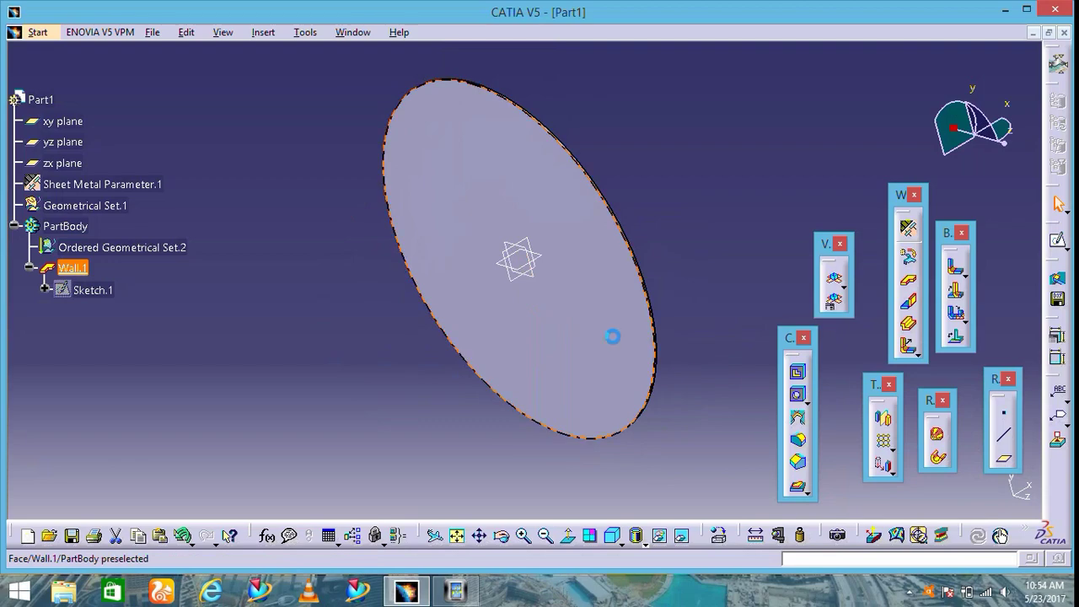
left_click(1059, 241)
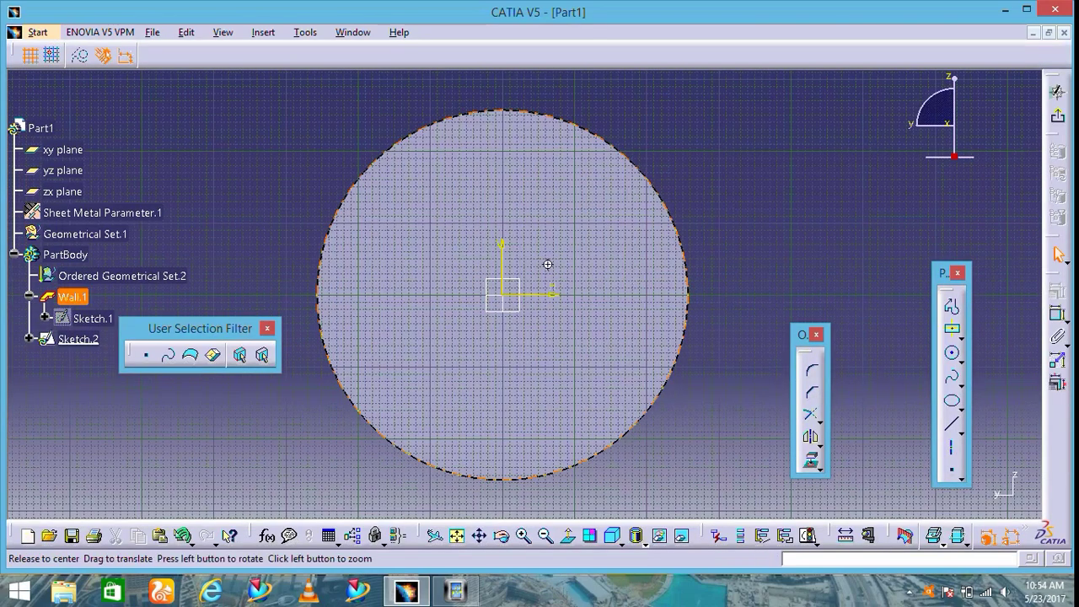
mouse_move(548, 264)
middle_mouse_down()
mouse_move(556, 231)
mouse_move(532, 205)
mouse_move(606, 348)
mouse_move(612, 301)
middle_mouse_up()
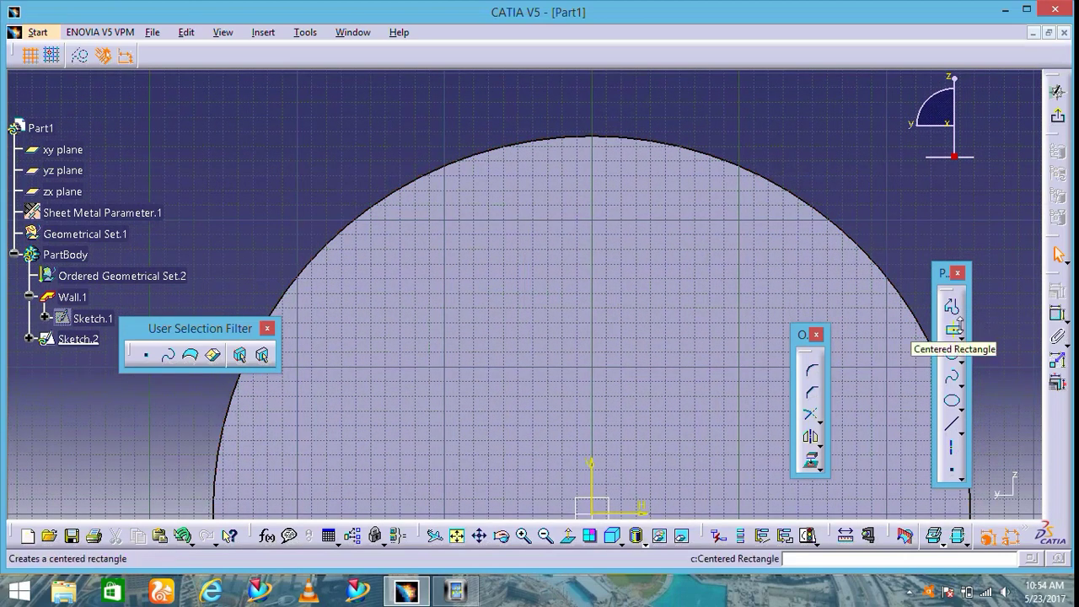
left_click(953, 332)
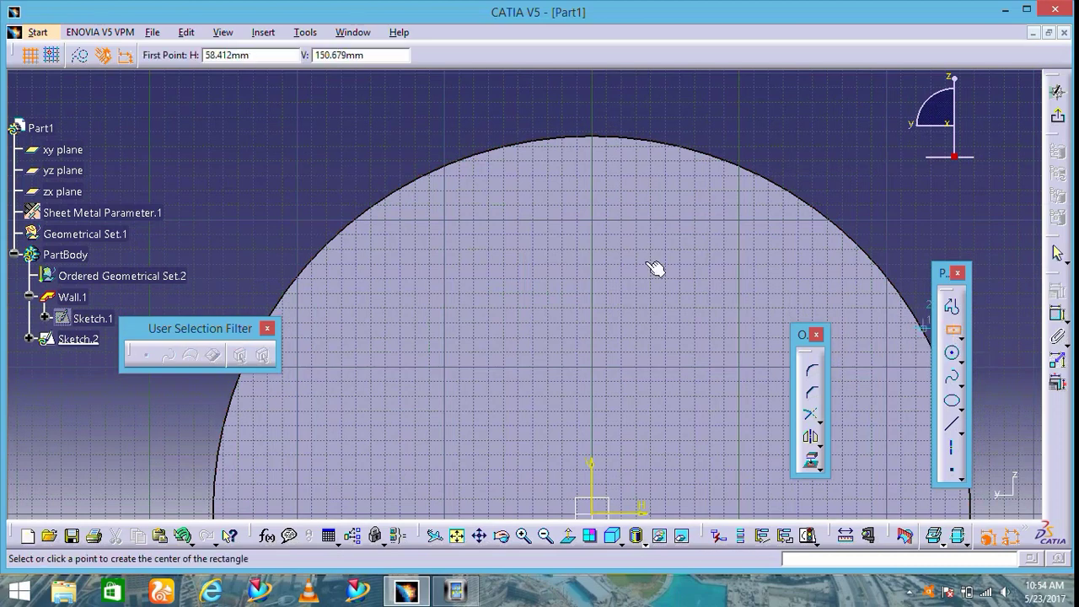
left_click(596, 192)
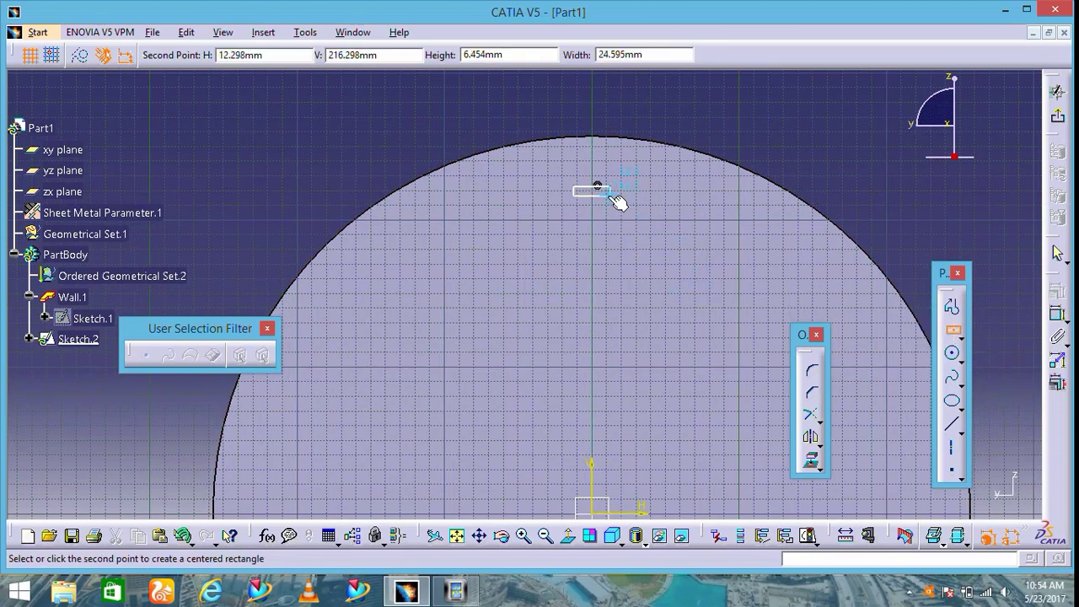
left_click(611, 195)
left_click(1057, 91)
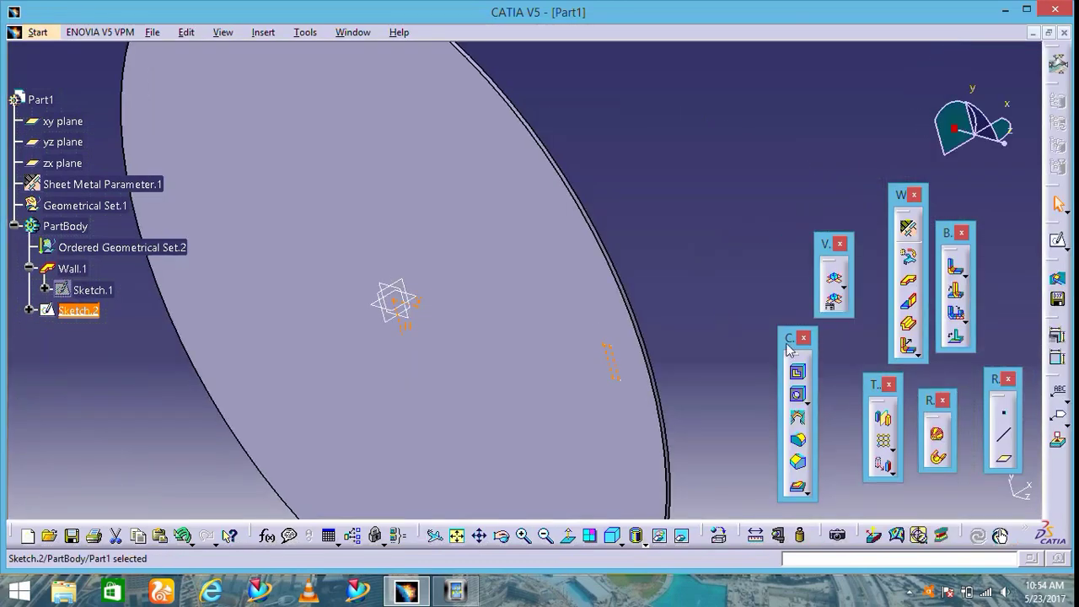
- Cut the Sketch.2 rectangle through the wall Up to next, creating Cut Out.1
left_click(796, 371)
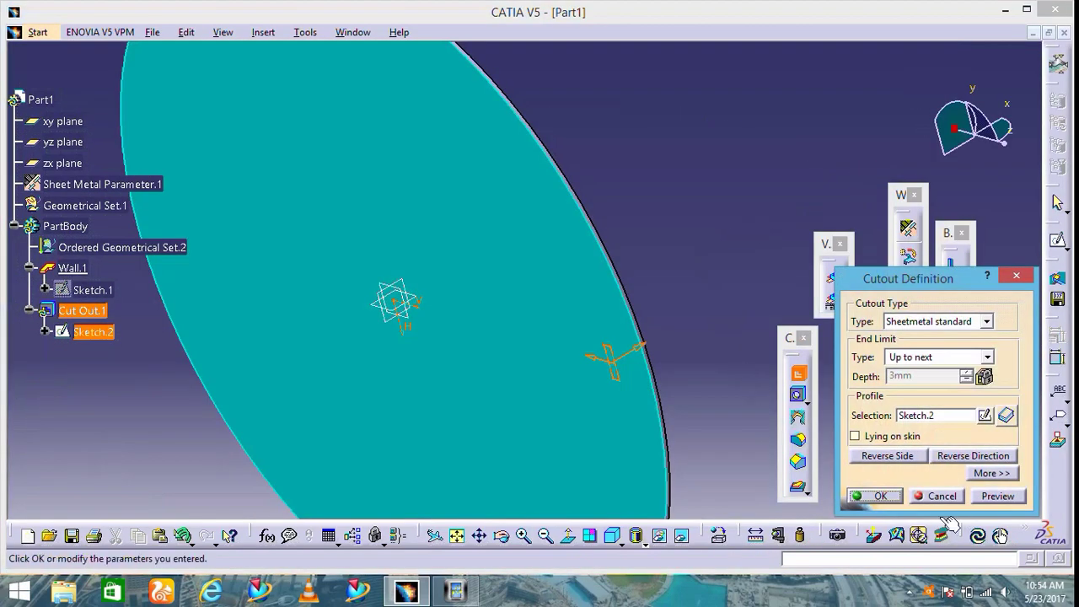
left_click(874, 496)
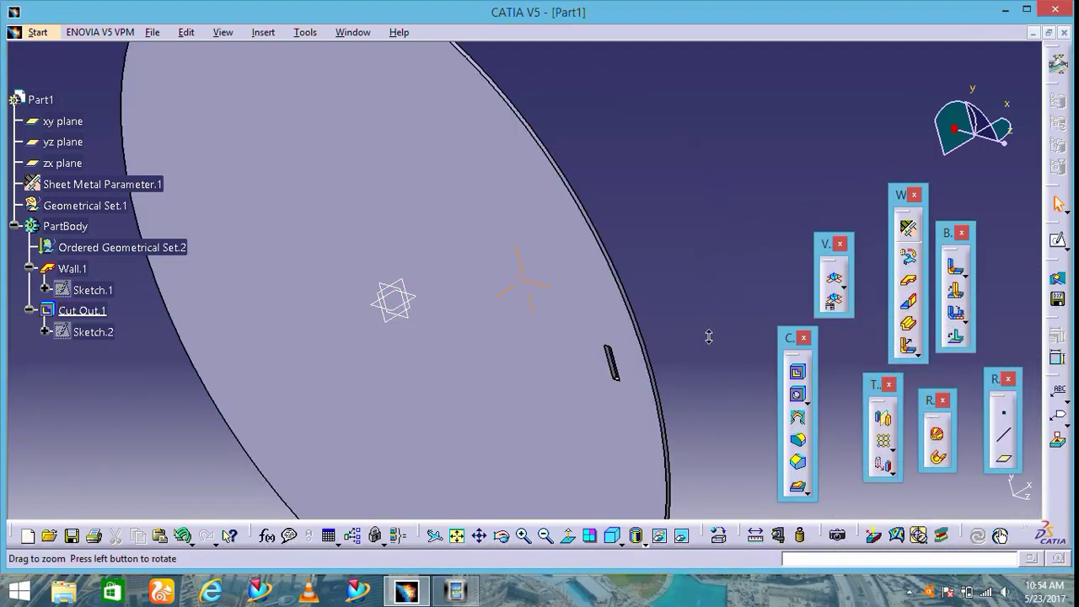
mouse_move(708, 336)
middle_mouse_down()
mouse_move(698, 371)
mouse_move(622, 259)
mouse_move(698, 257)
mouse_move(716, 289)
mouse_move(501, 374)
mouse_move(416, 281)
mouse_move(585, 140)
mouse_move(609, 185)
mouse_move(580, 251)
middle_mouse_up()
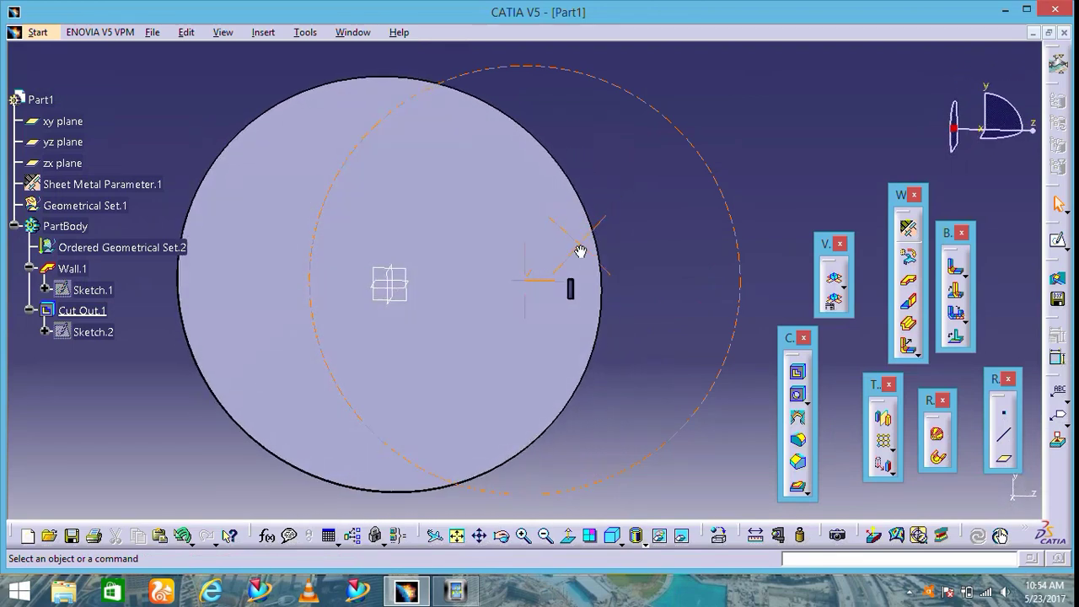
mouse_move(630, 369)
middle_mouse_down()
mouse_move(633, 330)
mouse_move(704, 313)
middle_mouse_up()
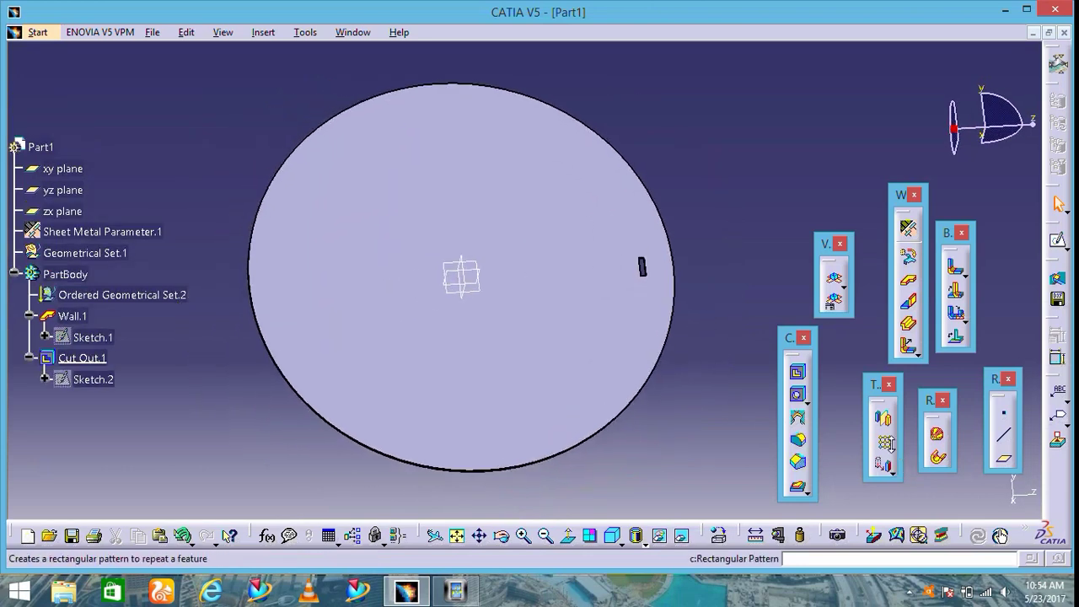
- Start a circular pattern of Cut Out.1 defined by instance count and total angle
left_click(890, 447)
left_click(934, 458)
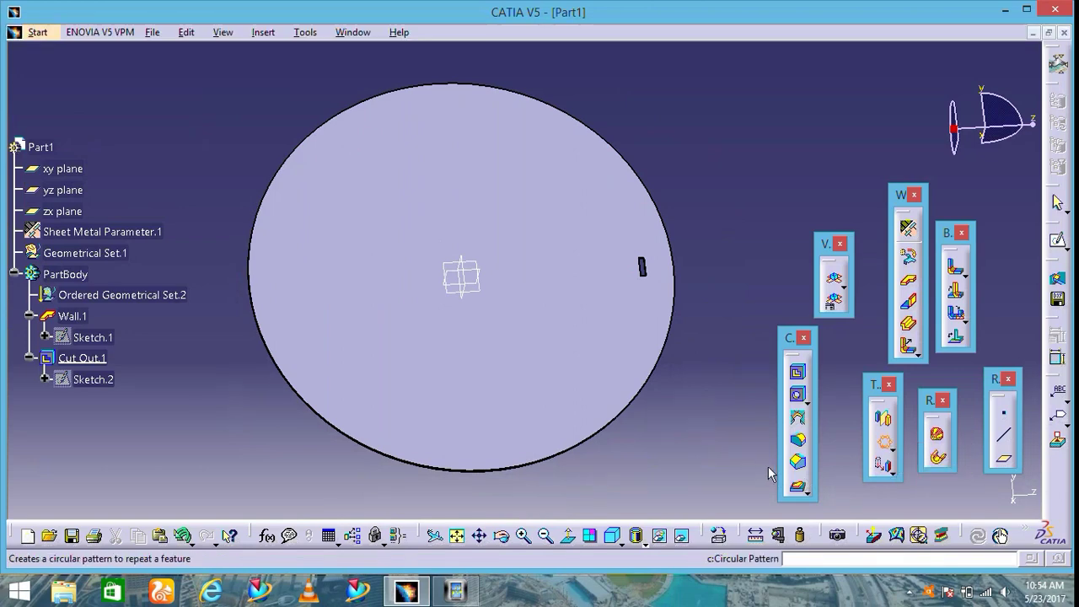
left_click(82, 359)
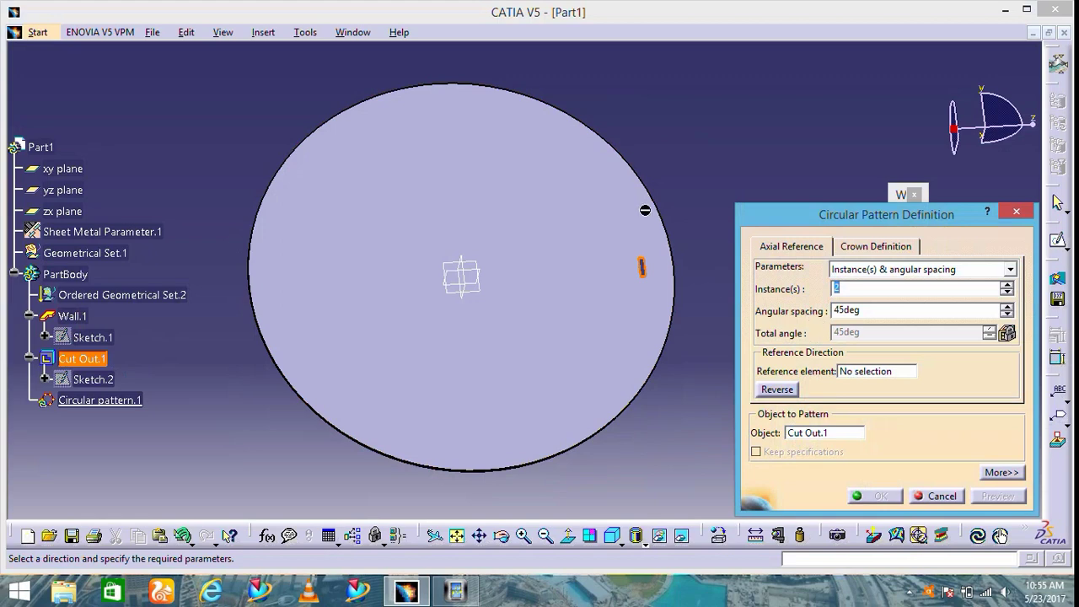
left_click(865, 269)
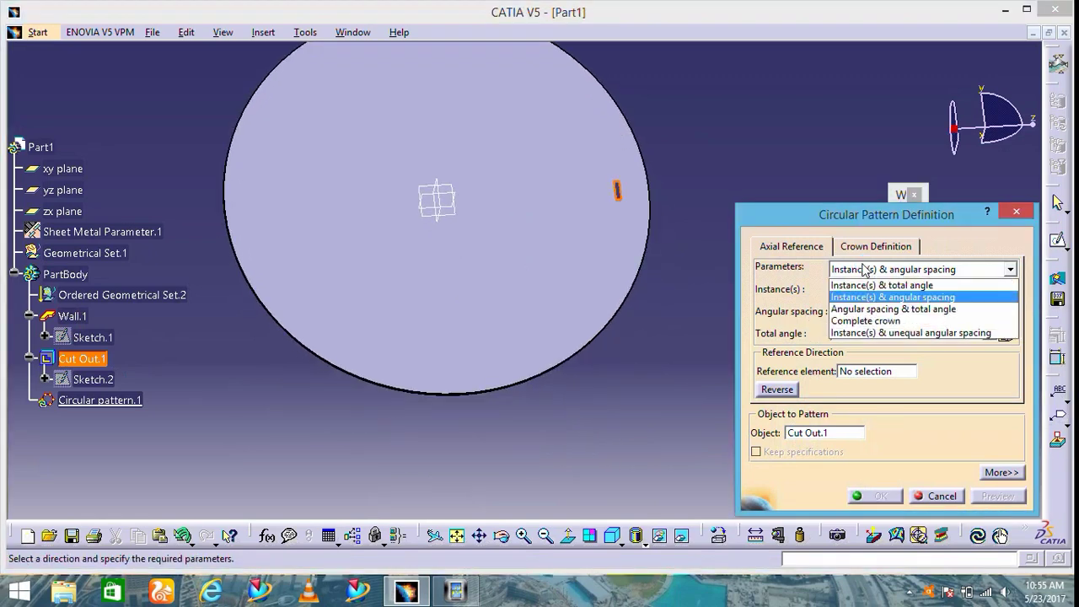
left_click(874, 285)
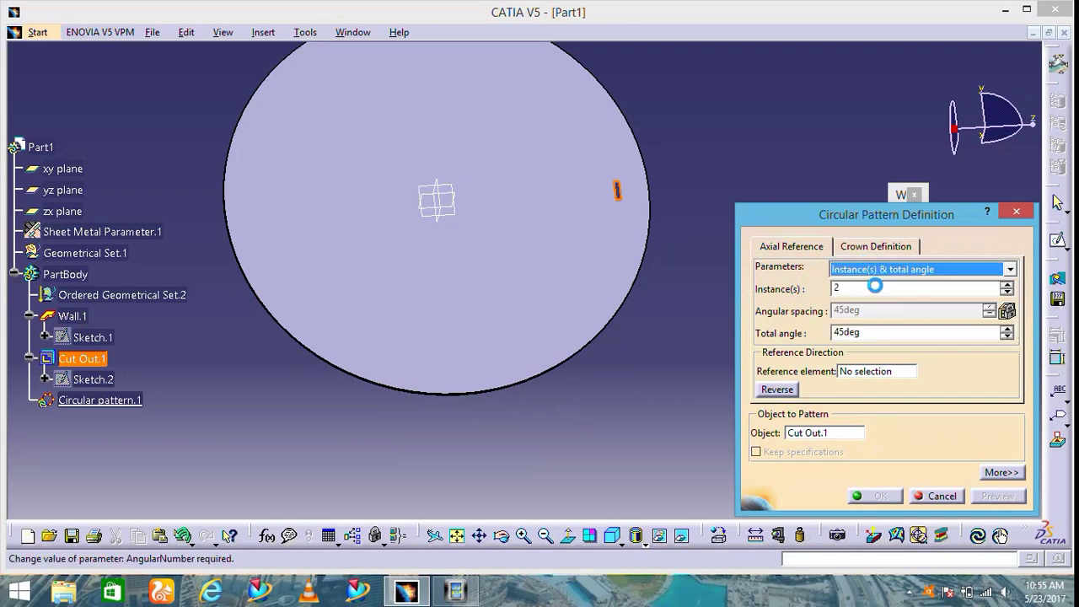
- Set the total angle to 360° and use the wall face as reference element
double_click(861, 289)
type("10")
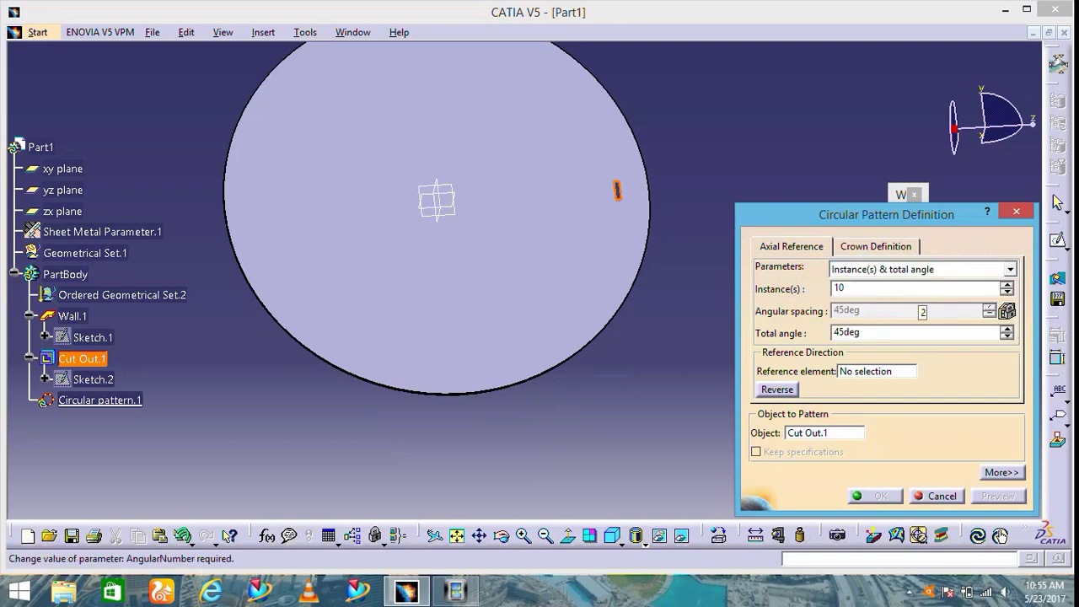
left_click(838, 332)
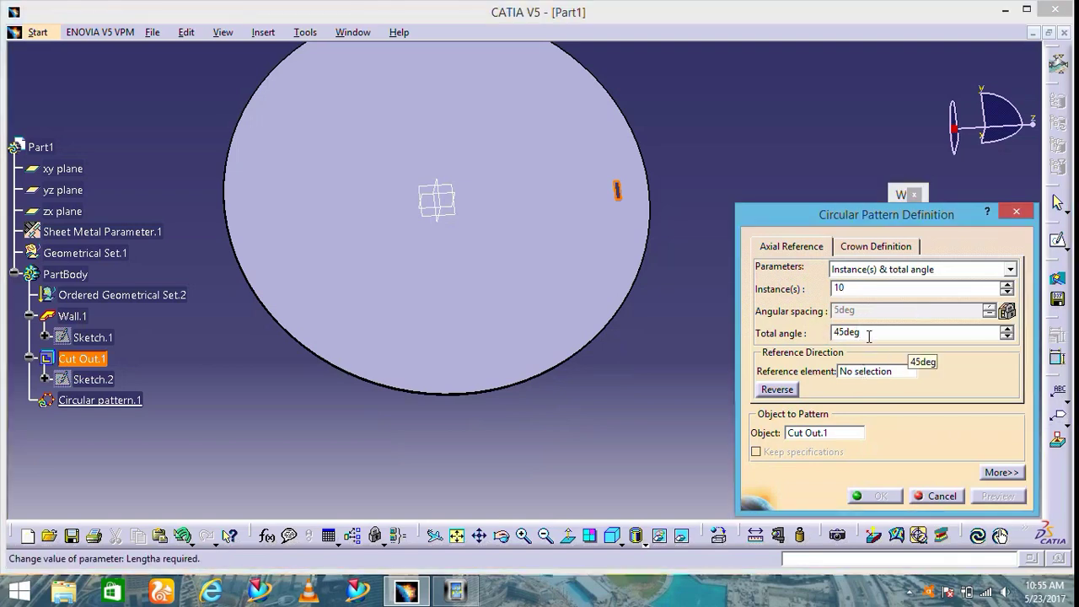
double_click(851, 336)
type("360")
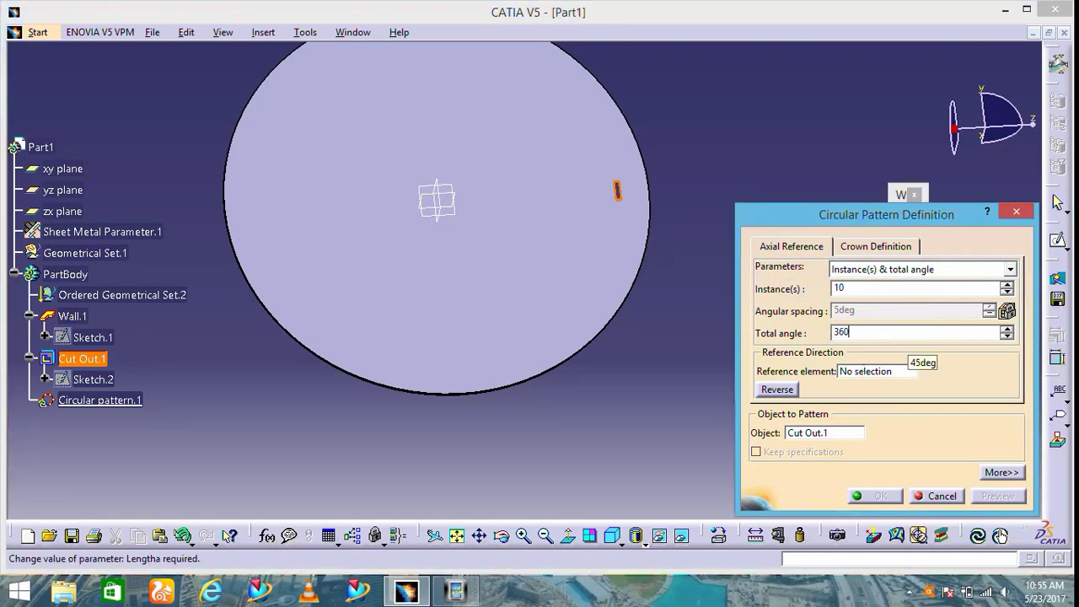
key("Return")
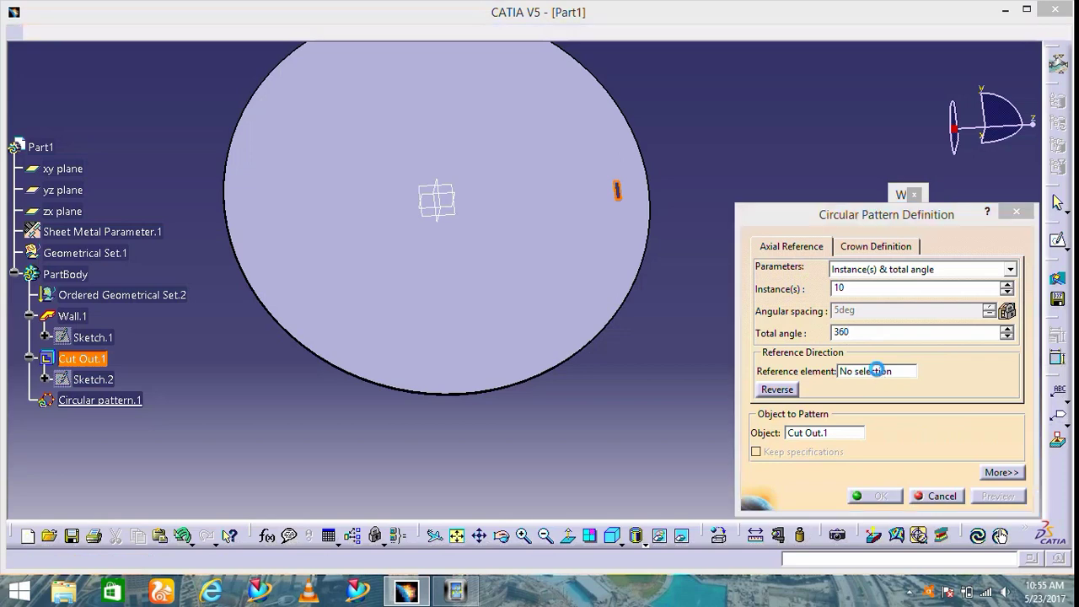
left_click(860, 378)
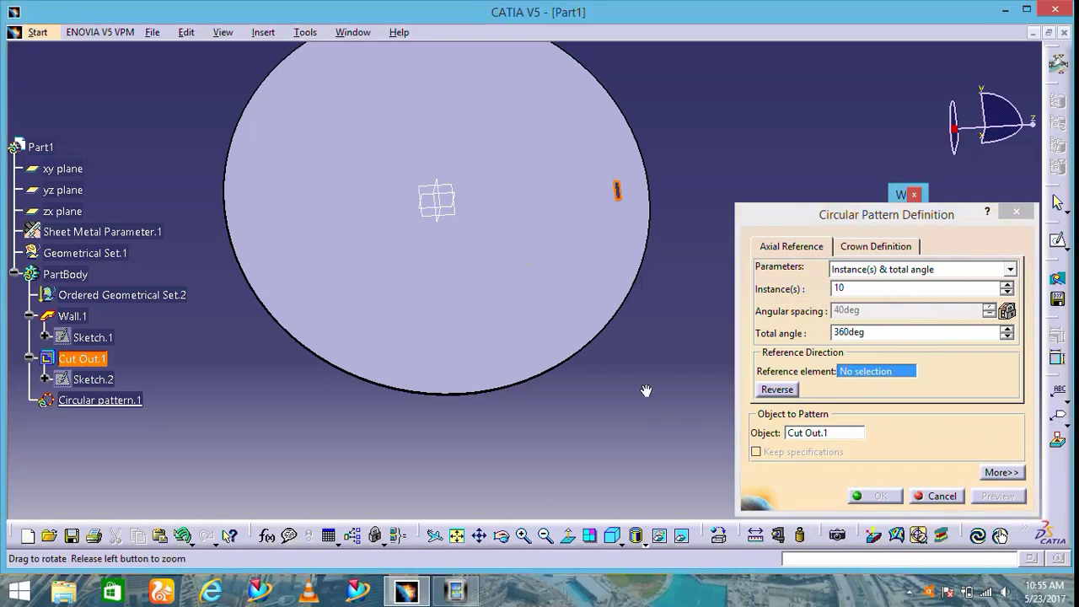
mouse_move(646, 386)
middle_mouse_down()
mouse_move(588, 303)
mouse_move(615, 272)
middle_mouse_up()
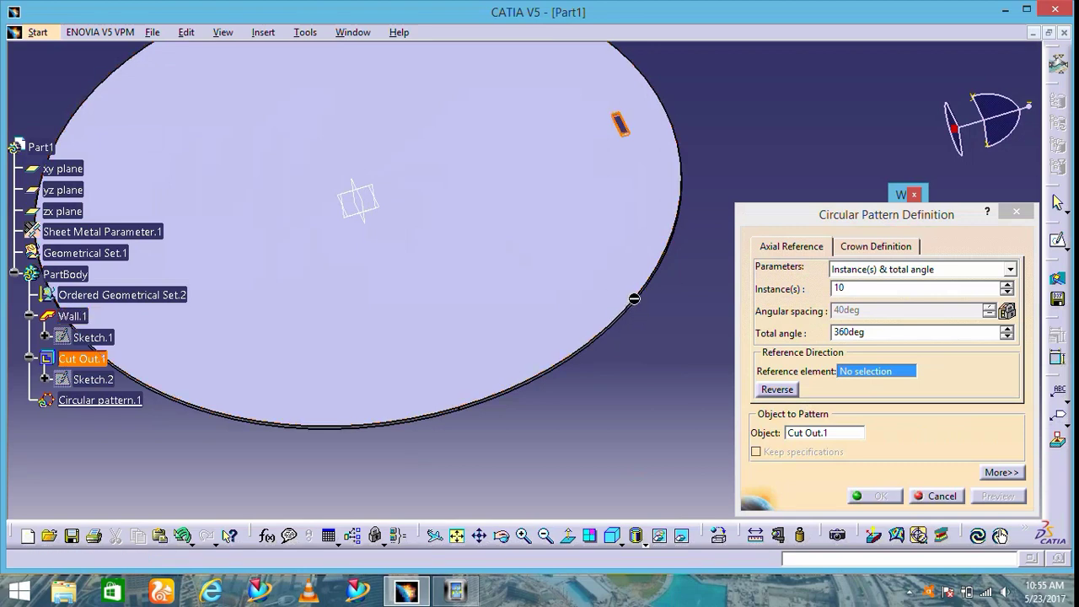
left_click(636, 287)
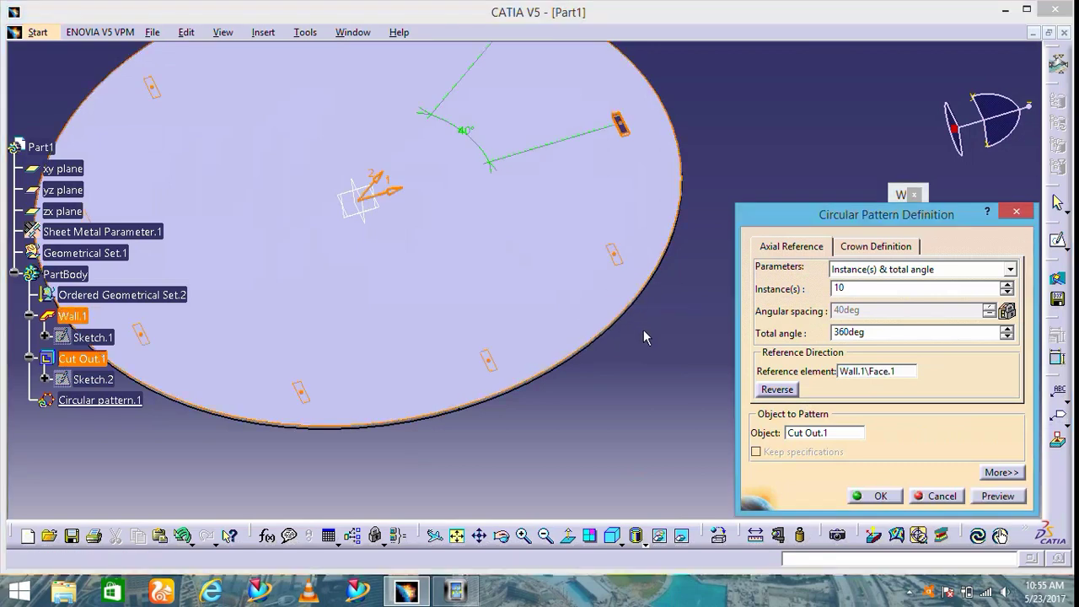
middle_click_drag(641, 340, 656, 375)
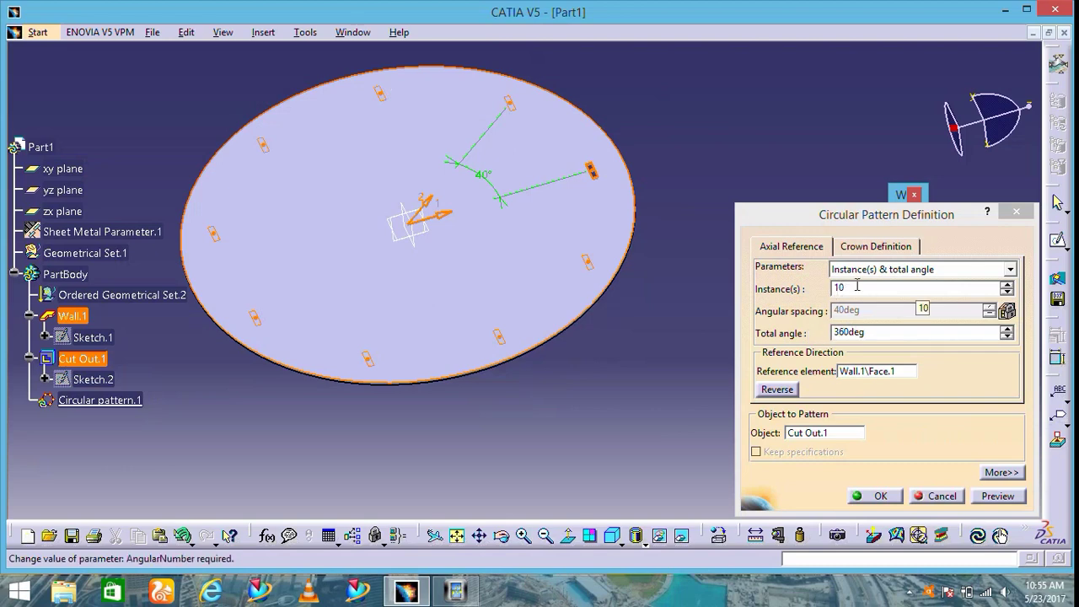
- Preview the pattern with 30 instances, then with 40 instances
double_click(835, 288)
type("30")
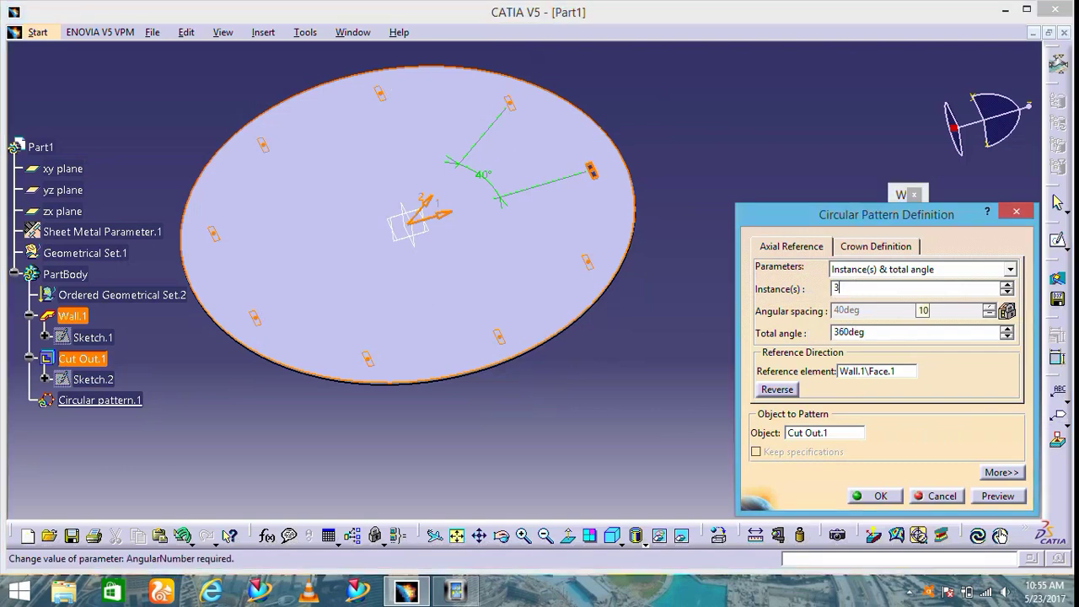
left_click(1015, 497)
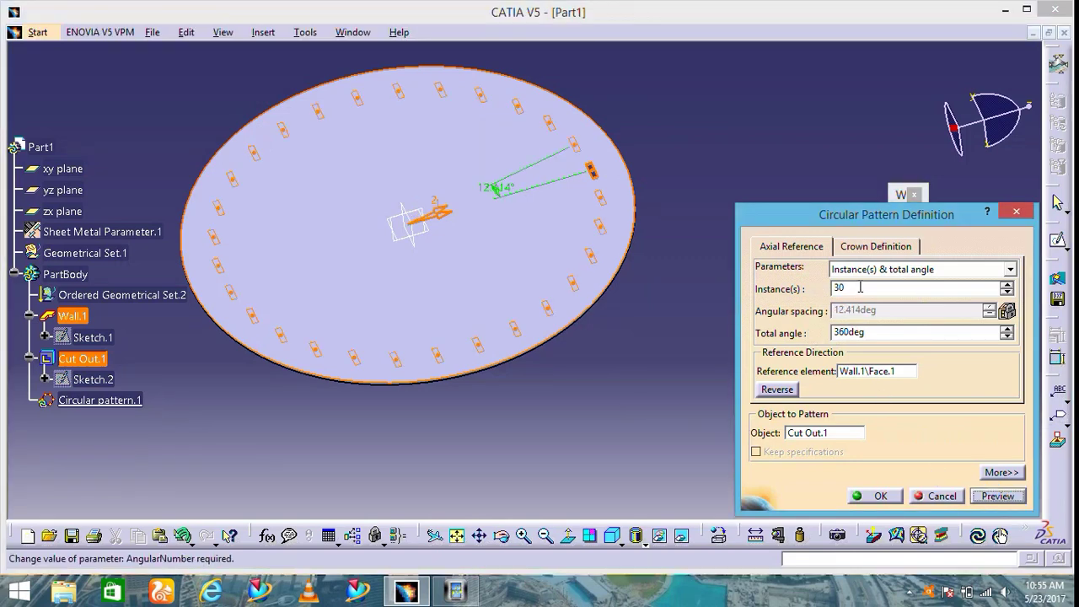
double_click(885, 288)
type("40")
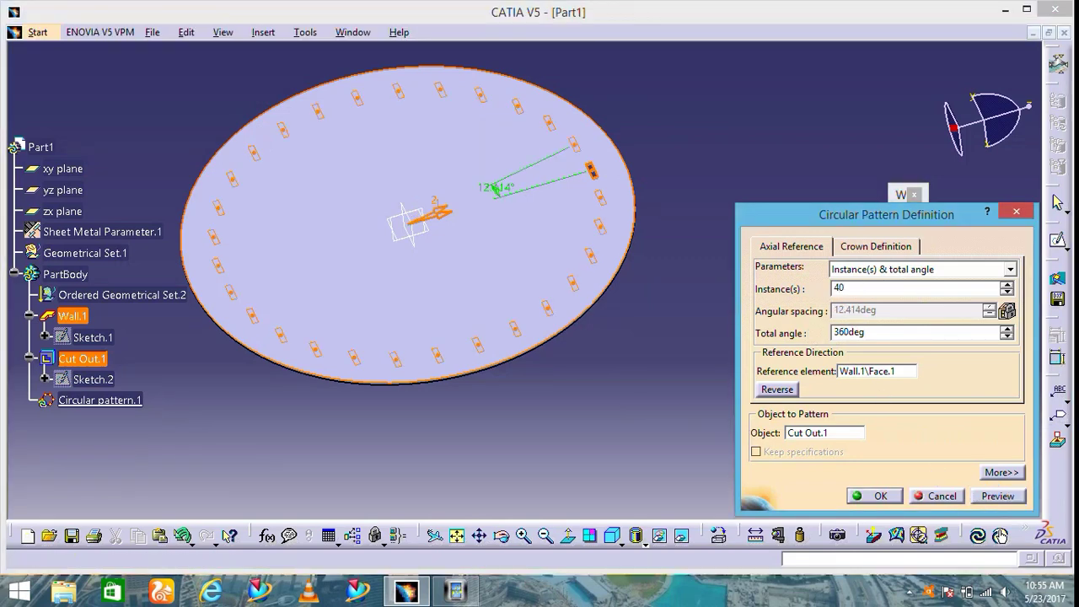
left_click(1011, 506)
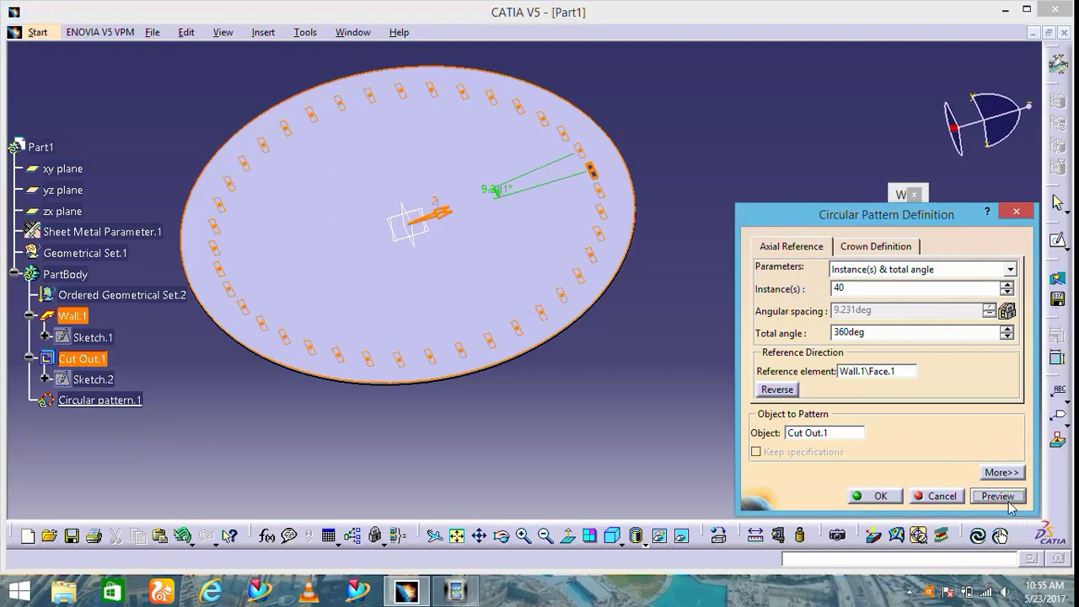
- Confirm the 40-instance circular pattern, accepting the overlapping-instances warning
middle_click_drag(634, 377, 647, 402)
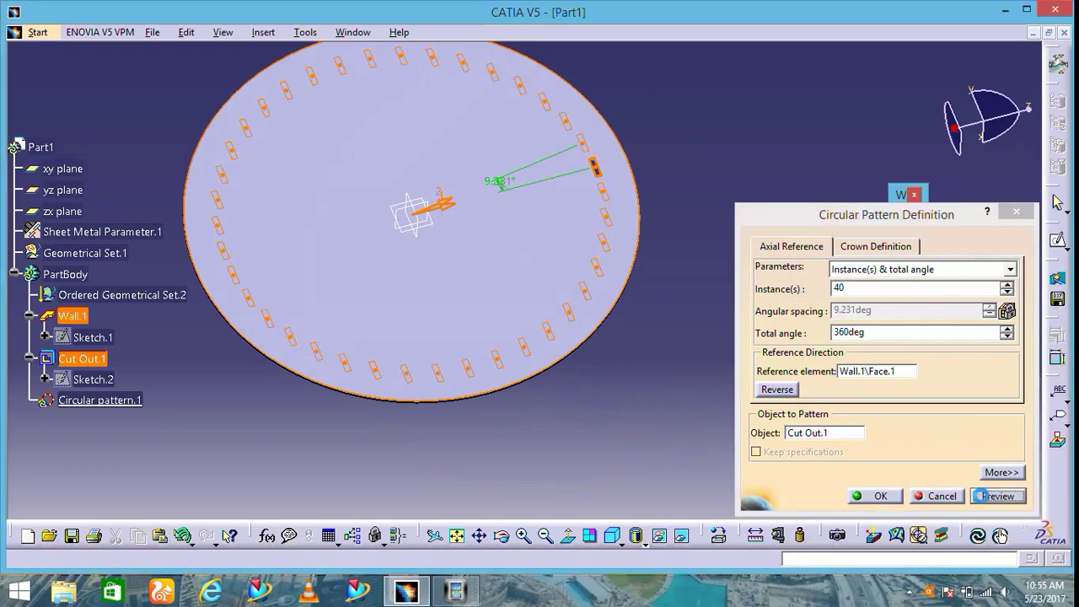
key("Return")
left_click(681, 329)
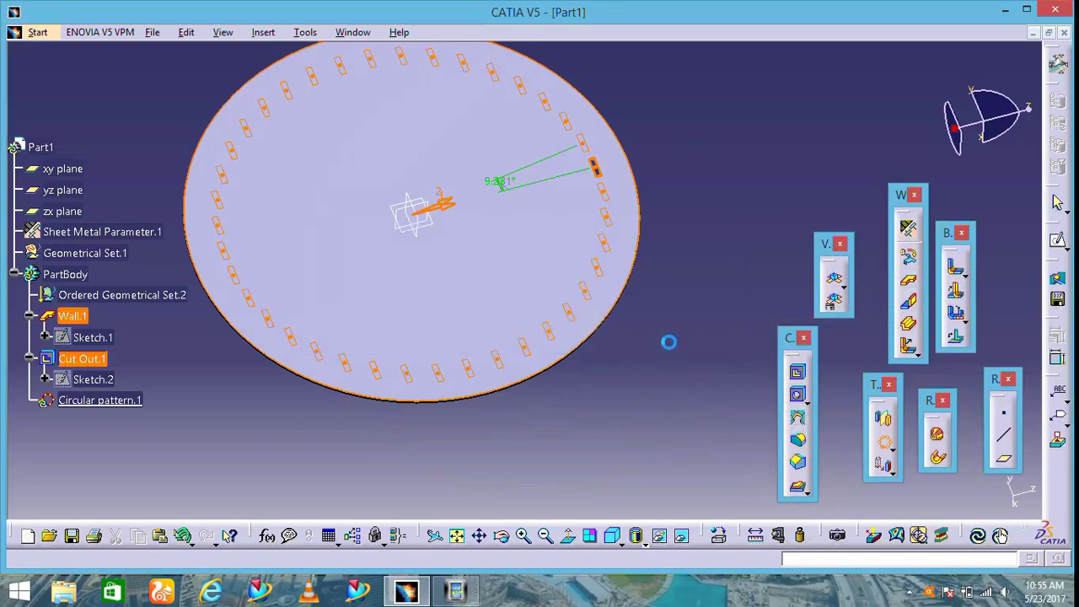
mouse_move(650, 366)
middle_mouse_down()
mouse_move(642, 319)
mouse_move(653, 340)
middle_mouse_up()
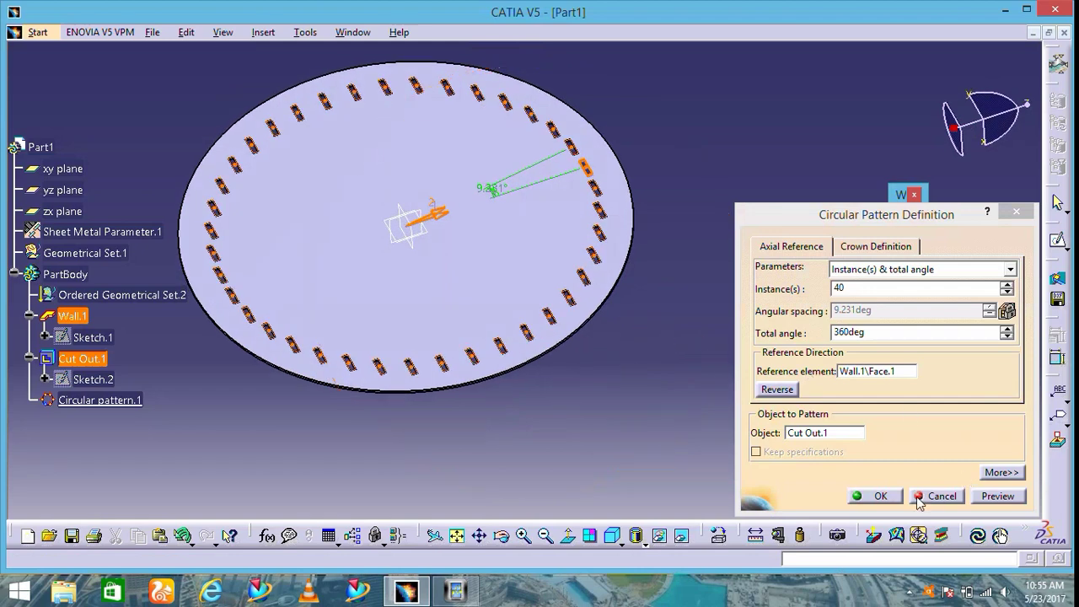
left_click(879, 495)
left_click(684, 329)
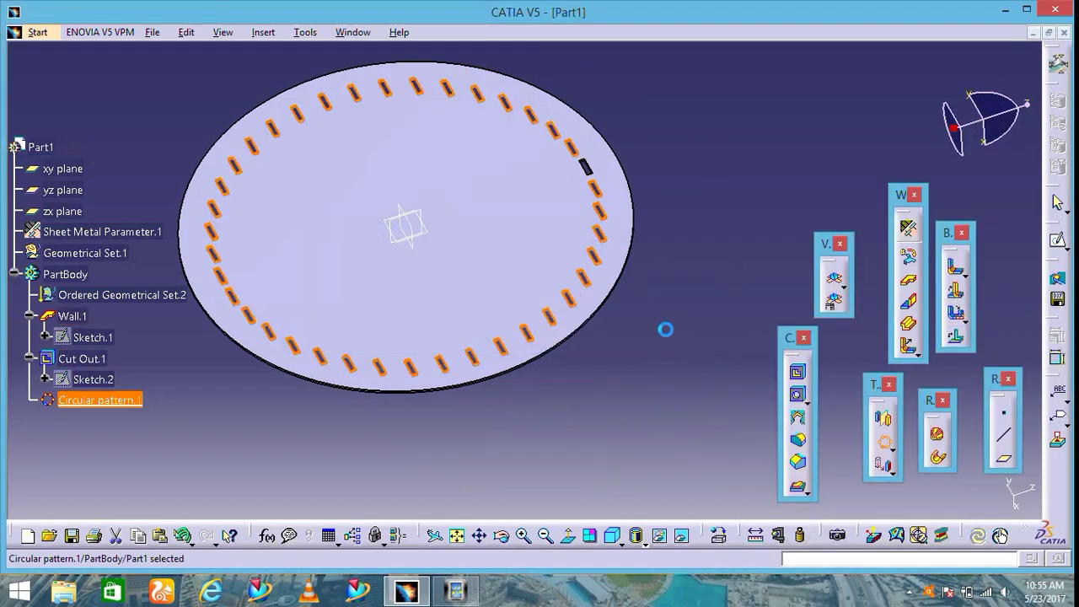
left_click(636, 377)
mouse_move(633, 375)
middle_mouse_down()
mouse_move(642, 408)
mouse_move(524, 472)
mouse_move(380, 301)
mouse_move(429, 120)
mouse_move(403, 375)
mouse_move(578, 96)
mouse_move(350, 41)
mouse_move(312, 244)
mouse_move(357, 289)
mouse_move(250, 332)
mouse_move(256, 413)
mouse_move(717, 349)
mouse_move(747, 278)
middle_mouse_up()
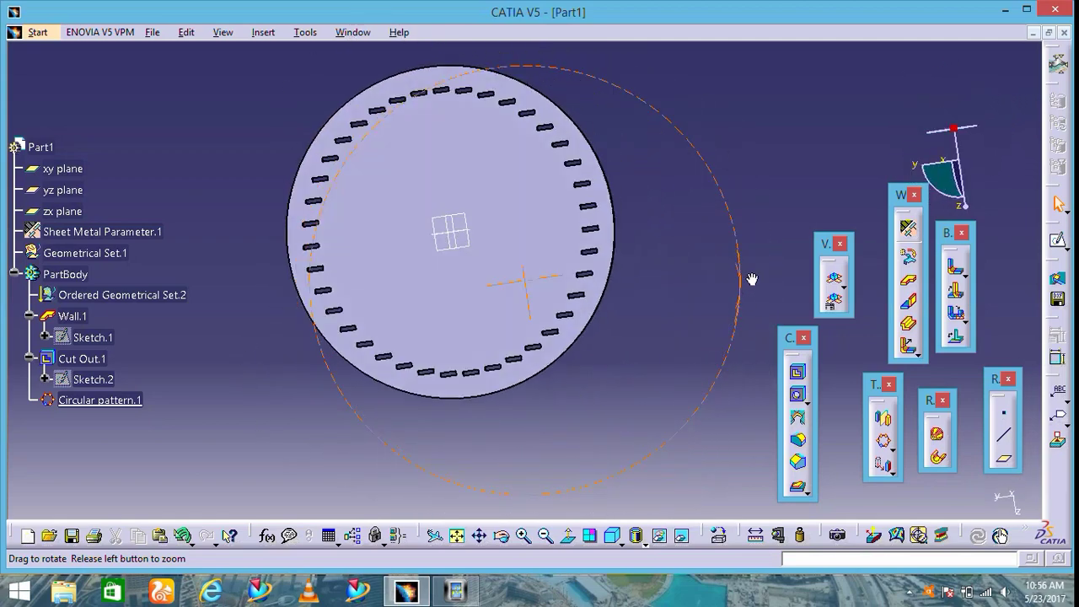
- Delete Circular pattern.1 from the tree and select Cut Out.1 to repeat
right_click(98, 404)
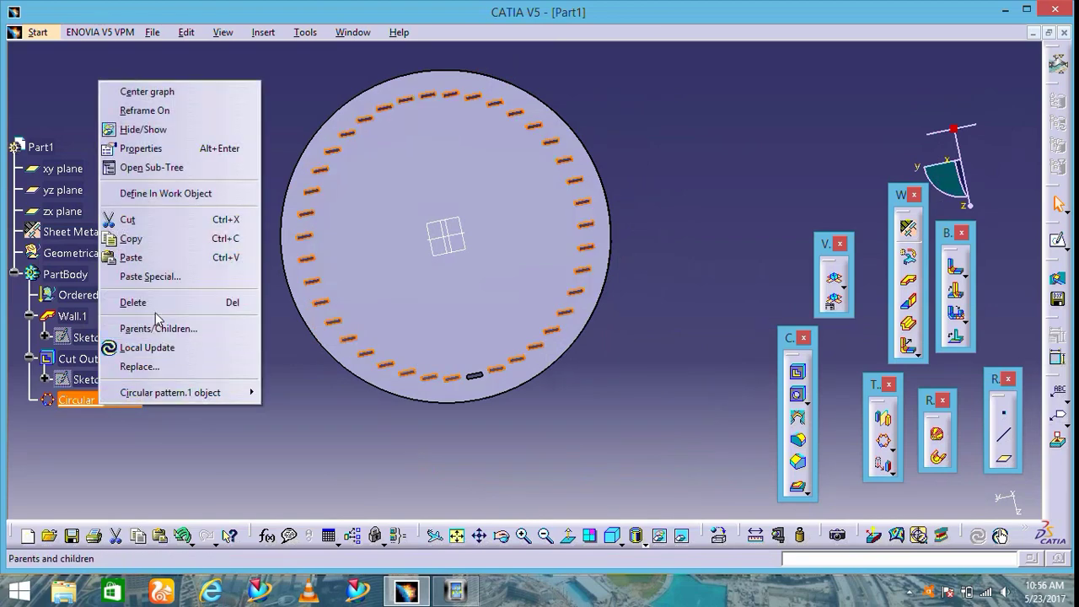
left_click(155, 305)
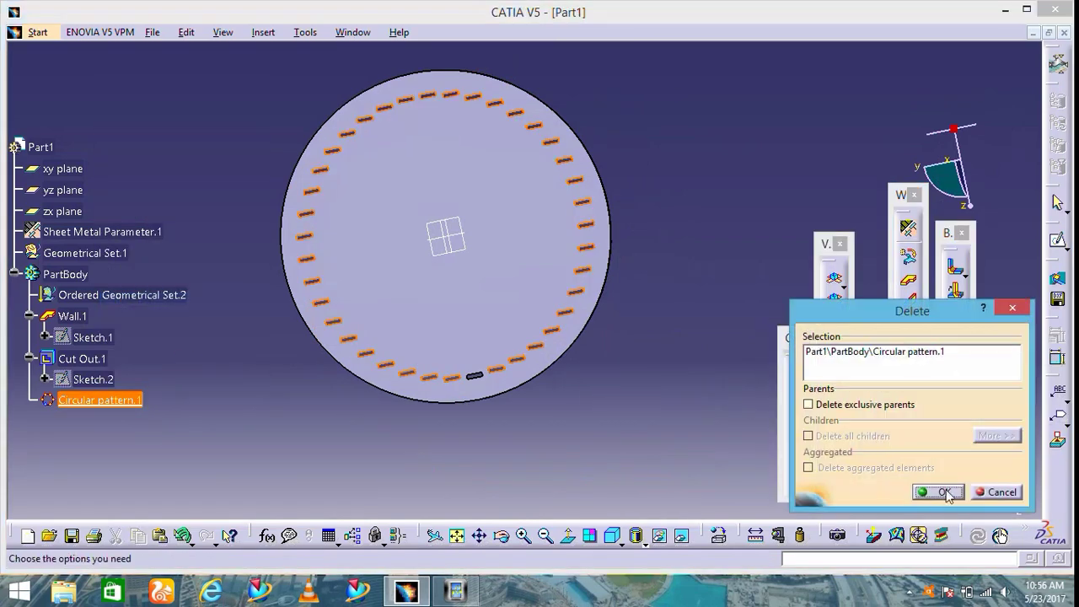
left_click(942, 492)
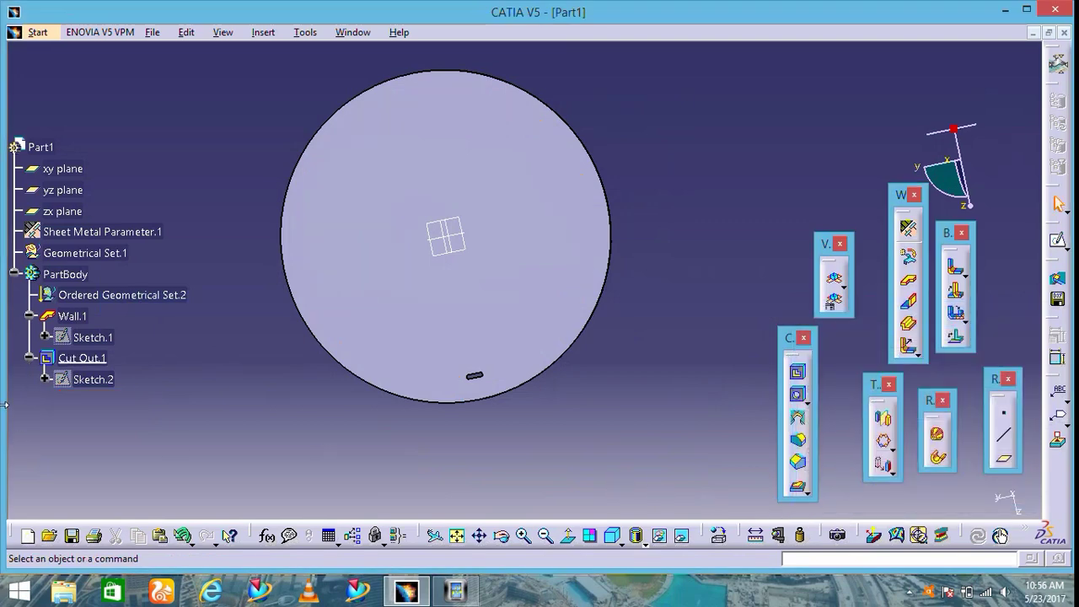
left_click(81, 358)
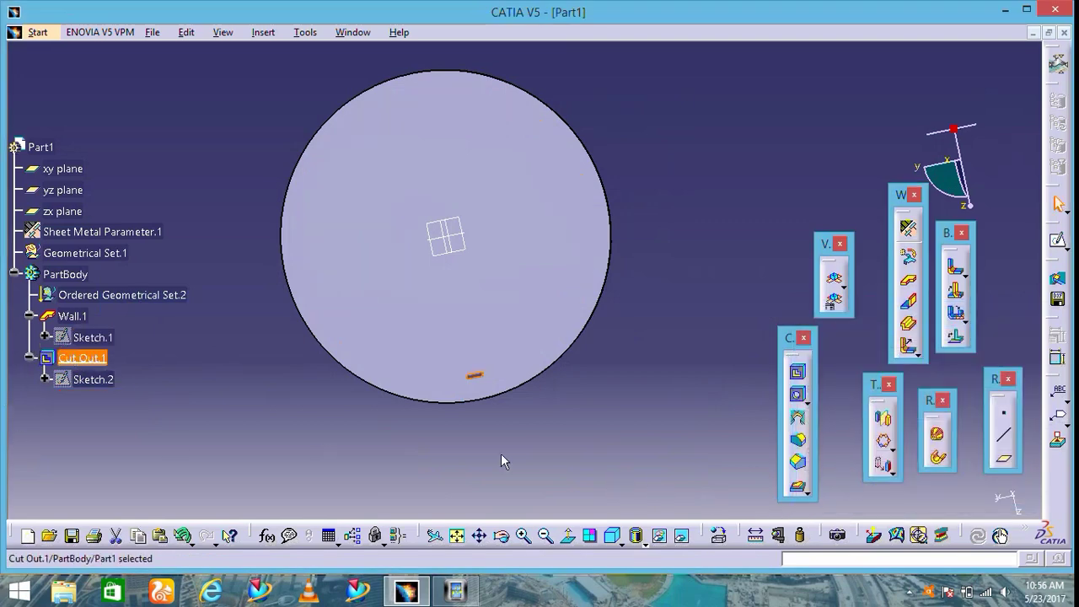
- Start Circular pattern.2 of Cut Out.1 by angular spacing and total angle, referenced on Wall.1's face
left_click(883, 439)
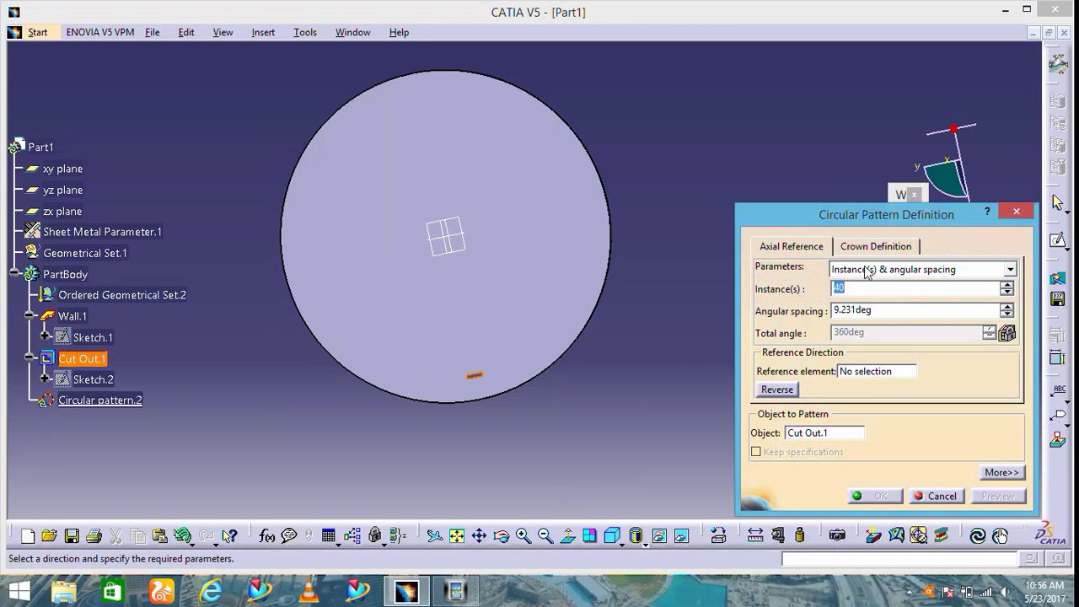
left_click(867, 270)
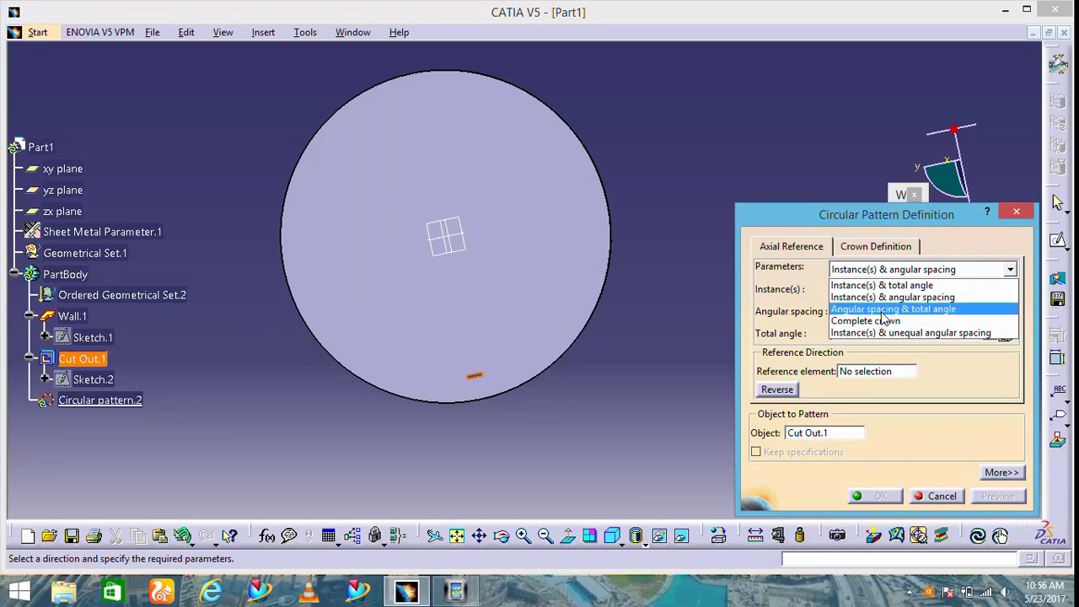
left_click(890, 309)
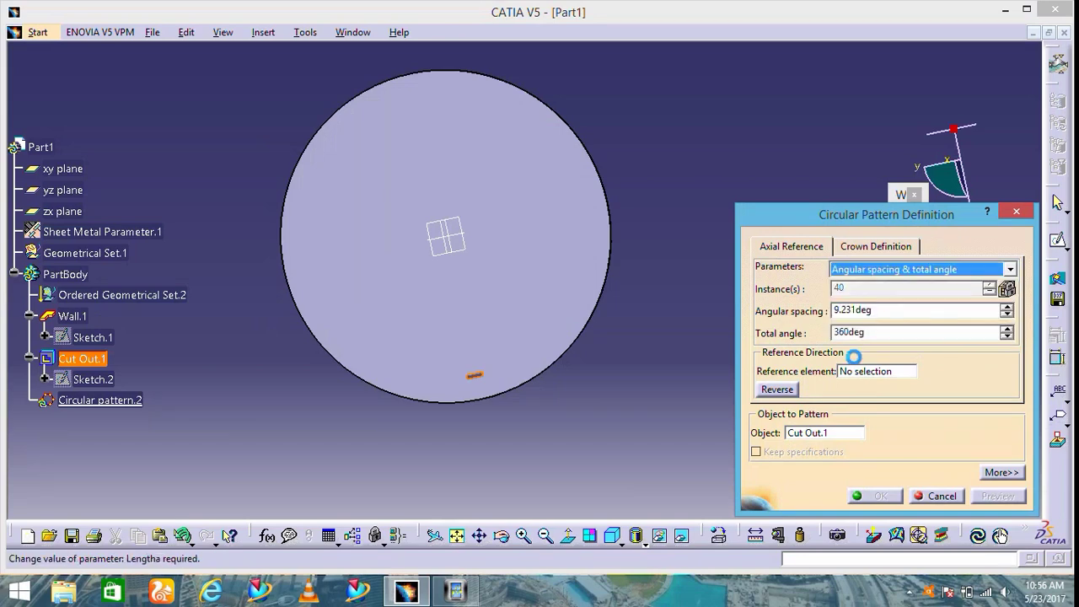
middle_click_drag(602, 436, 828, 329)
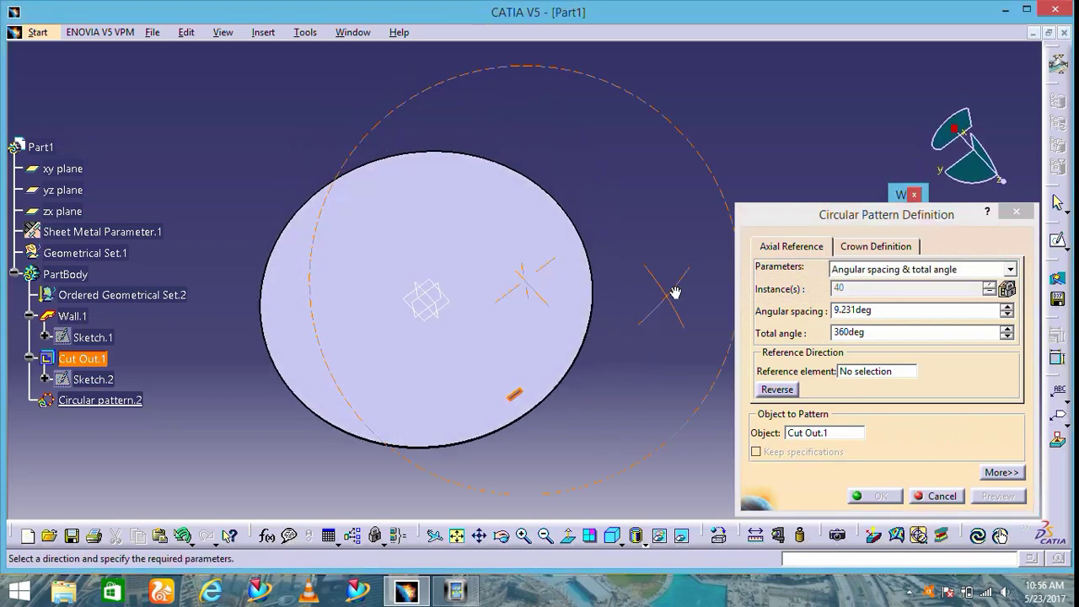
left_click(880, 372)
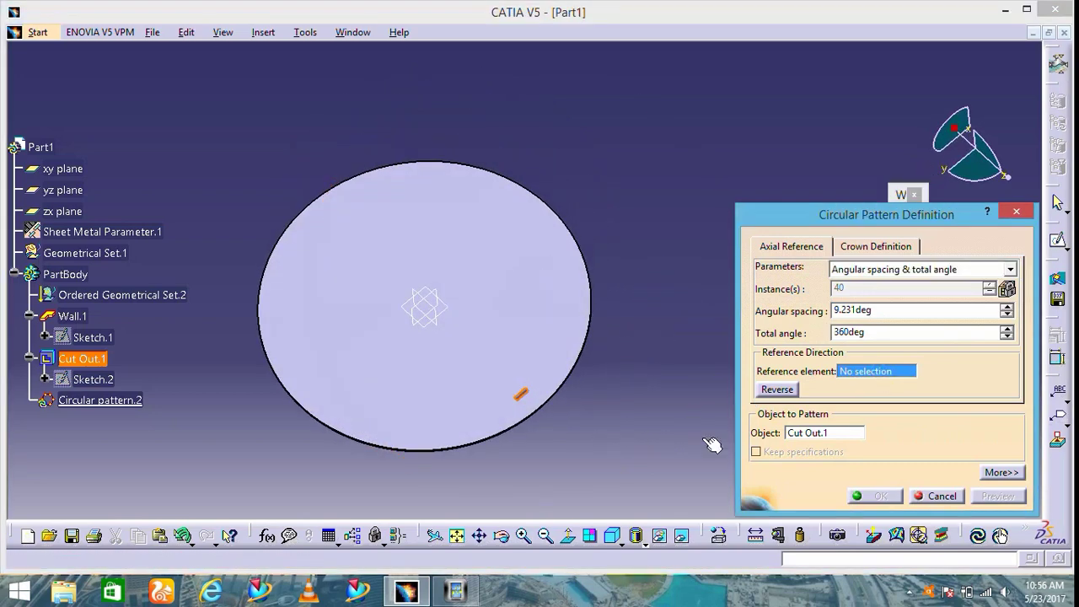
left_click(577, 381)
middle_click_drag(594, 419, 836, 309)
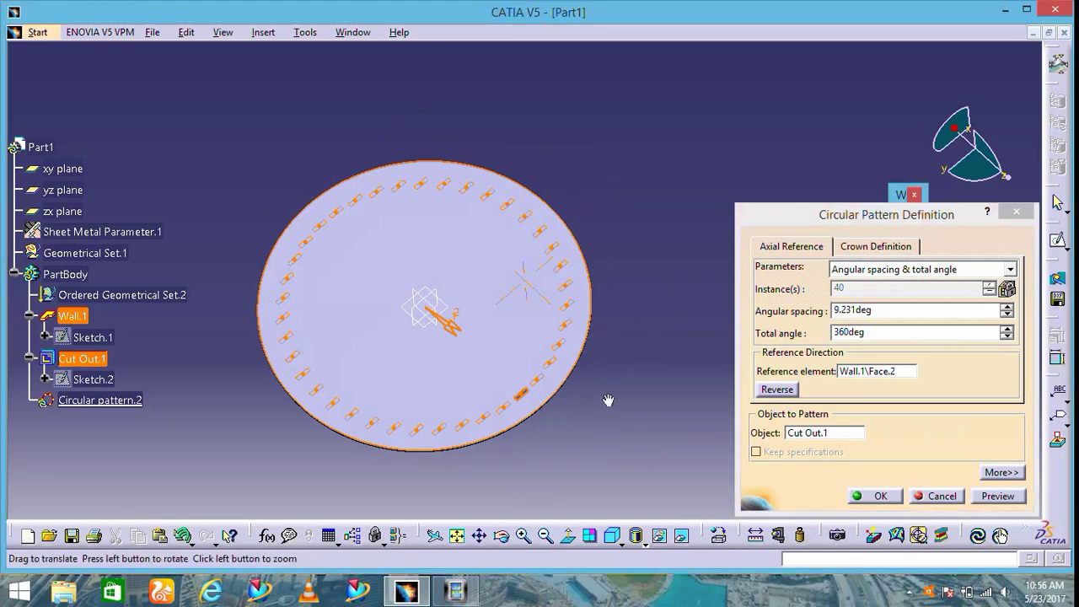
mouse_move(623, 448)
middle_mouse_down()
mouse_move(582, 392)
mouse_move(587, 423)
mouse_move(640, 413)
middle_mouse_up()
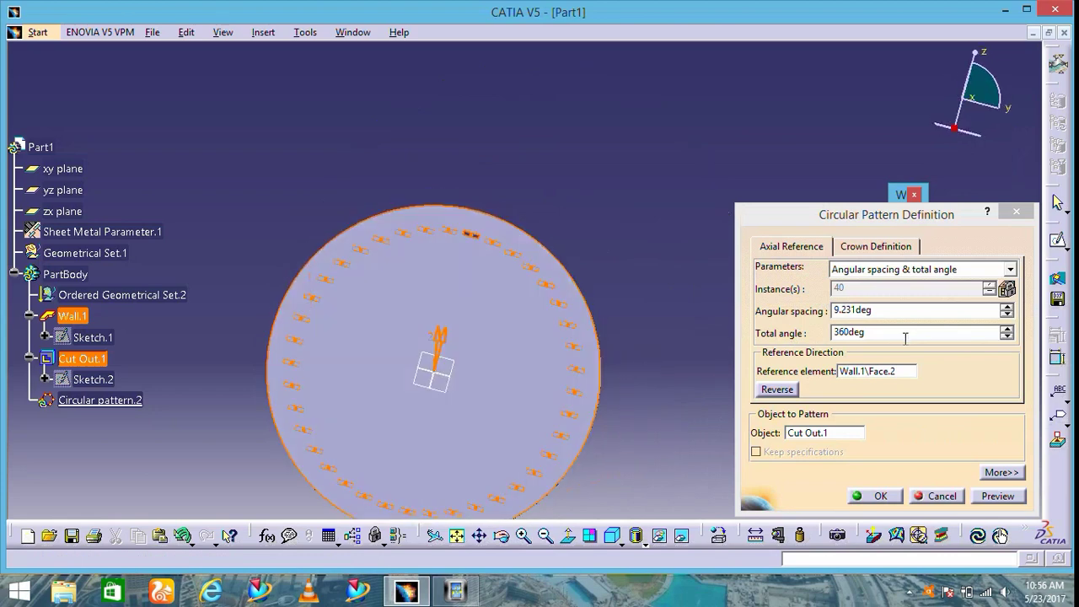
- Preview 5° then 30° angular spacing, and confirm the 30° pattern past the overlap warning
left_click_drag(872, 310, 821, 325)
type("5")
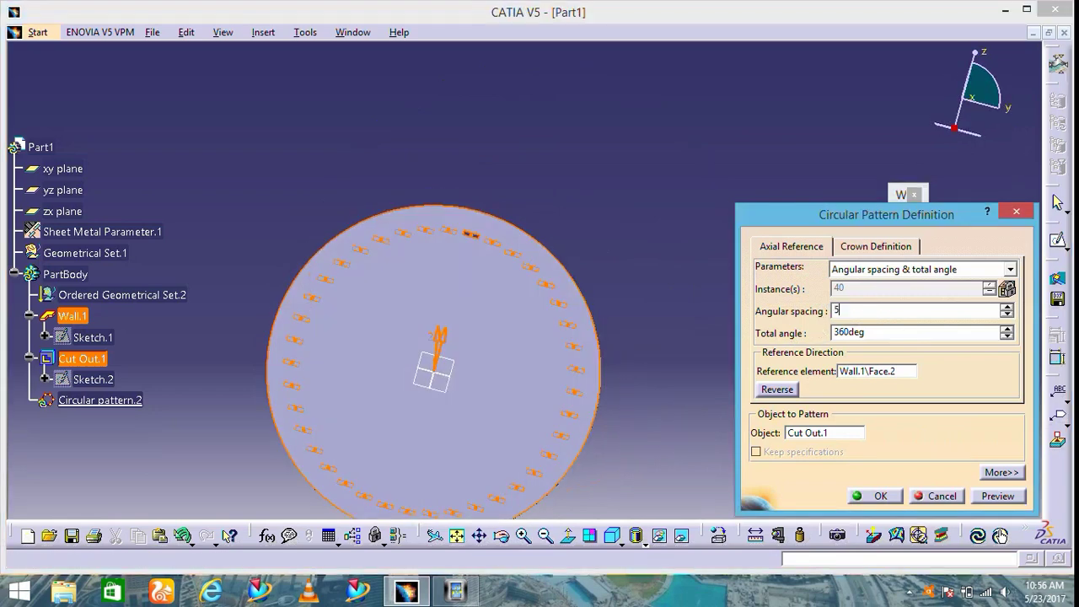
left_click(1000, 496)
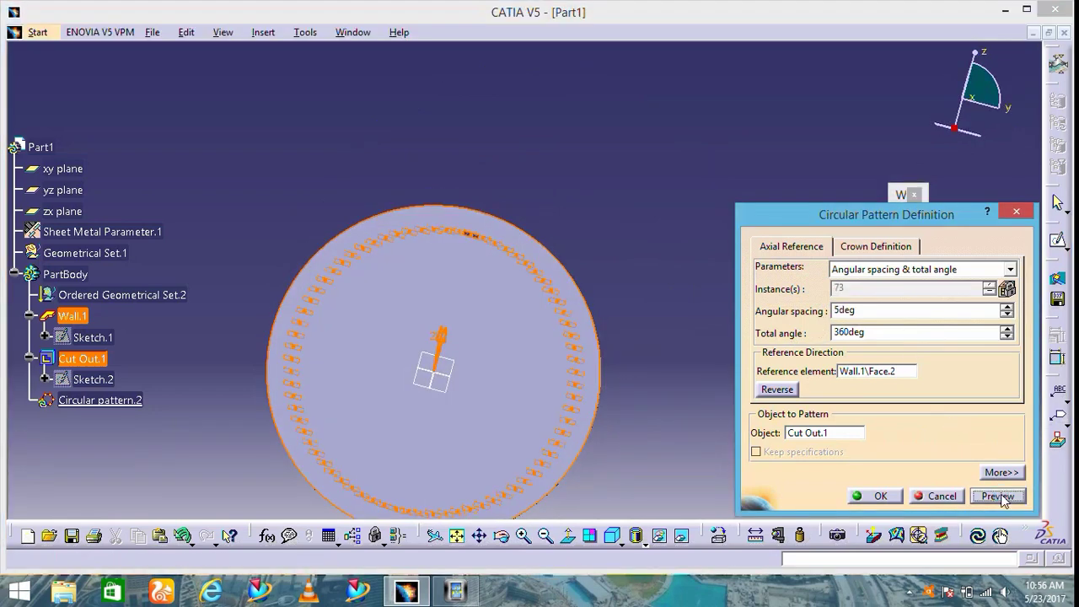
double_click(877, 311)
type("30")
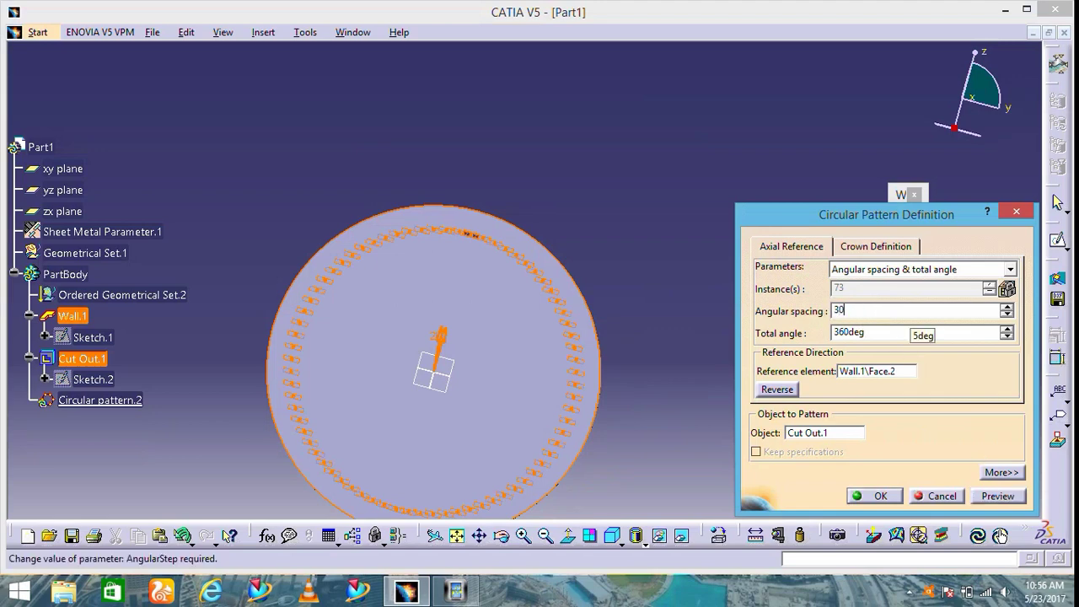
left_click(1003, 499)
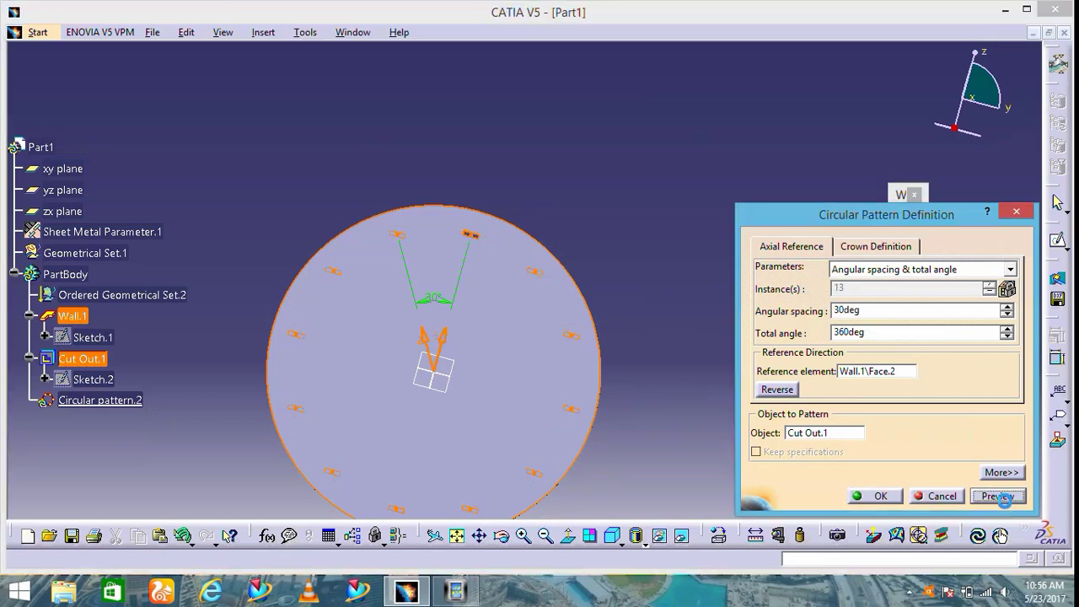
middle_click_drag(660, 384, 667, 355)
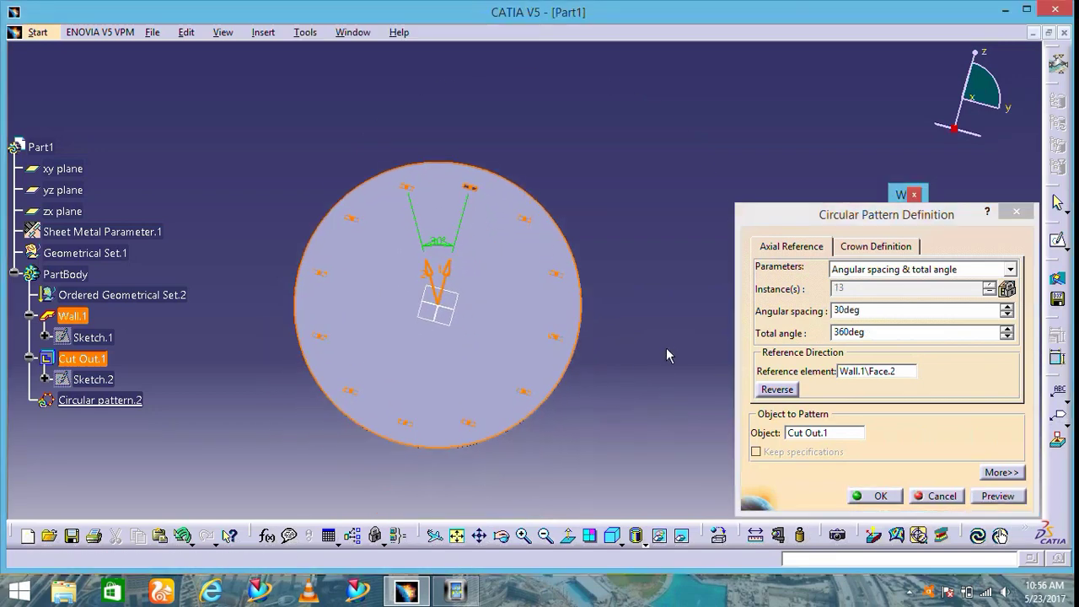
left_click(881, 495)
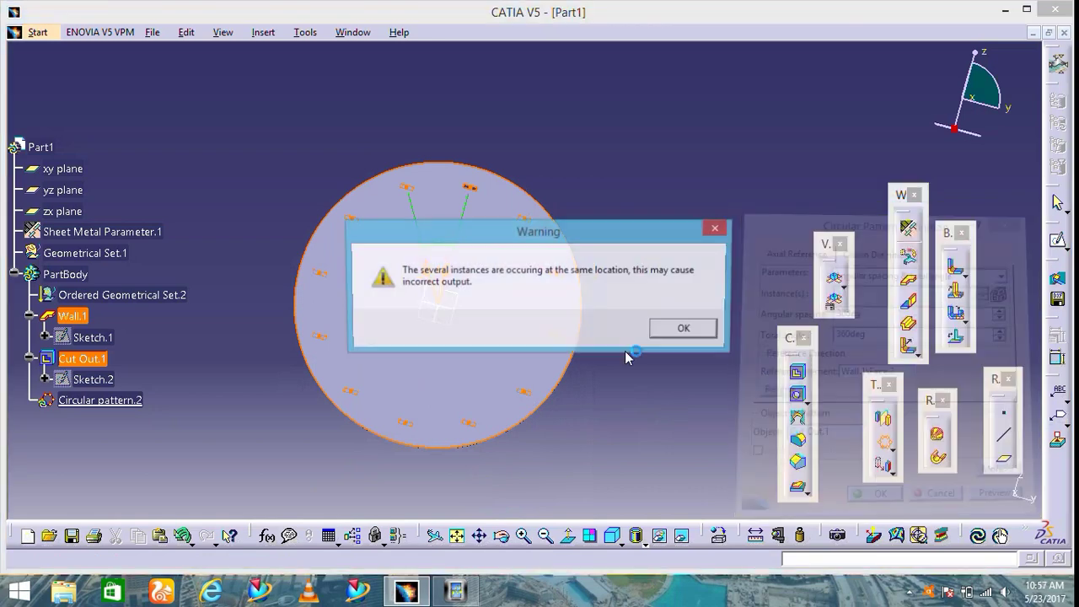
left_click(688, 329)
left_click(669, 347)
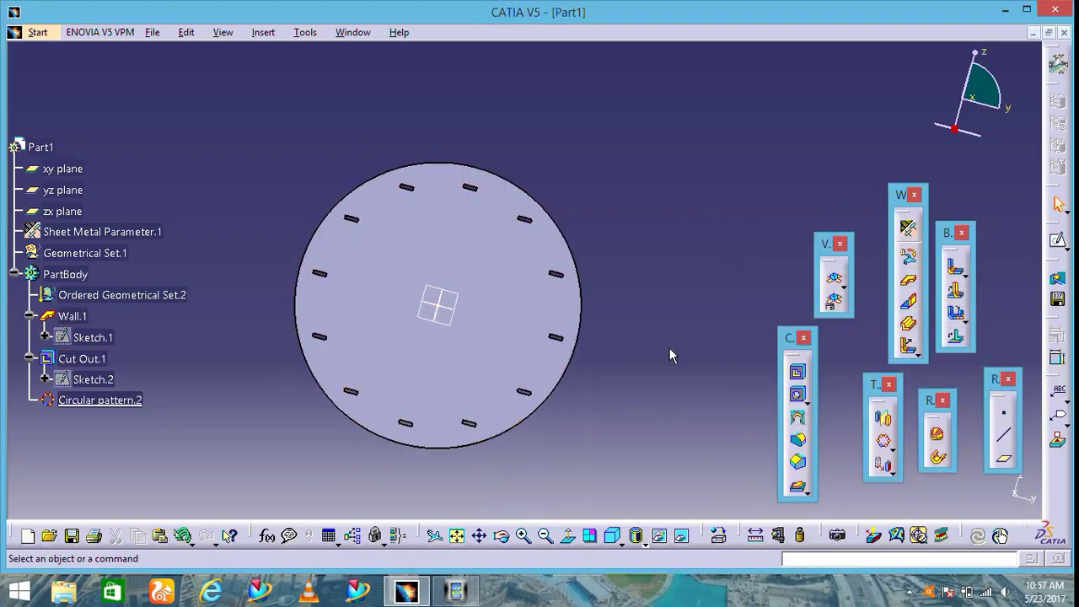